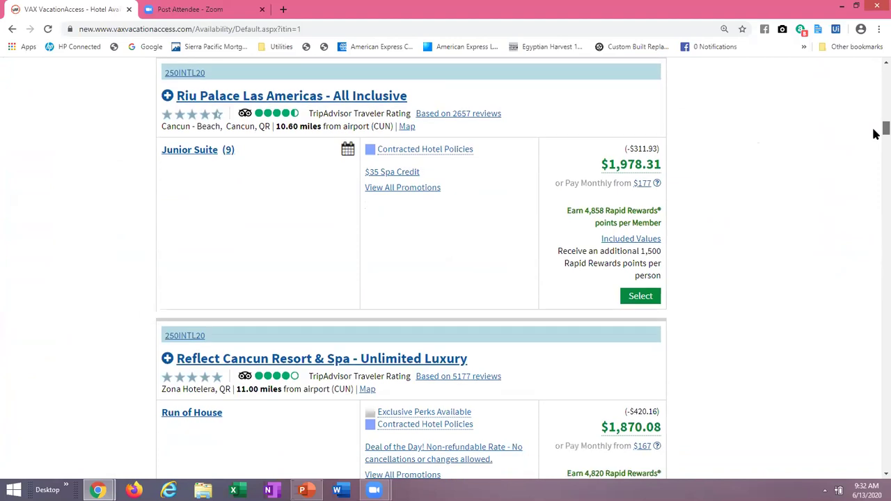
- Filter the Cancun hotel results to the All Inclusive and Beach experiences
{"action": "scroll", "coordinate": [875, 132], "scroll_direction": "up", "scroll_amount": 2}
{"action": "scroll", "coordinate": [876, 129], "scroll_direction": "down", "scroll_amount": 2}
{"action": "scroll", "coordinate": [876, 131], "scroll_direction": "up", "scroll_amount": 6}
{"action": "scroll", "coordinate": [876, 105], "scroll_direction": "up", "scroll_amount": 15}
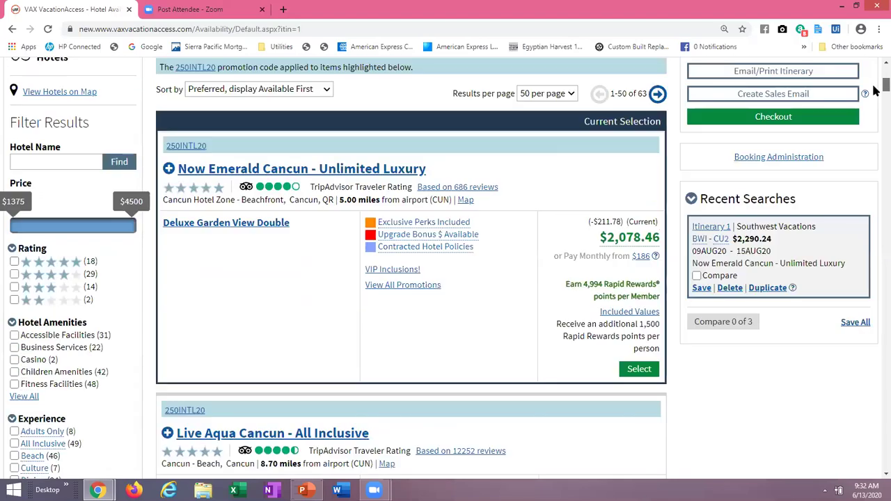
{"action": "scroll", "coordinate": [875, 94], "scroll_direction": "up", "scroll_amount": 2}
{"action": "scroll", "coordinate": [876, 96], "scroll_direction": "down", "scroll_amount": 5}
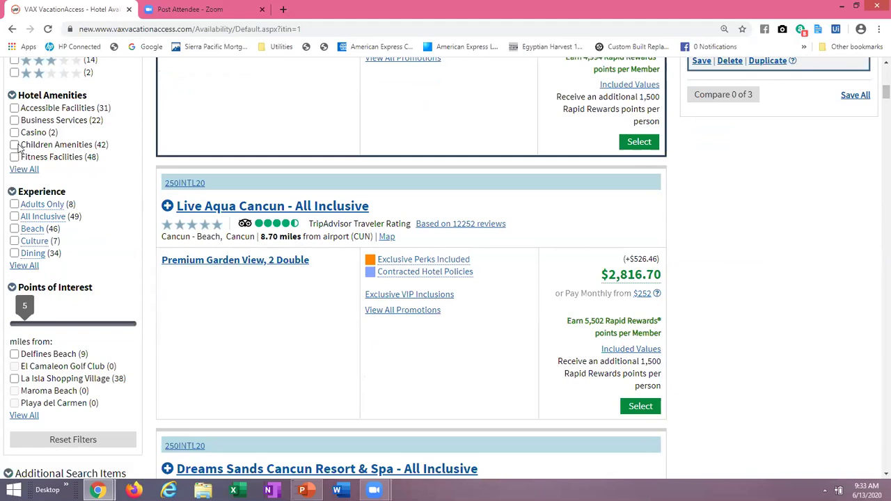
{"action": "left_click", "coordinate": [14, 216]}
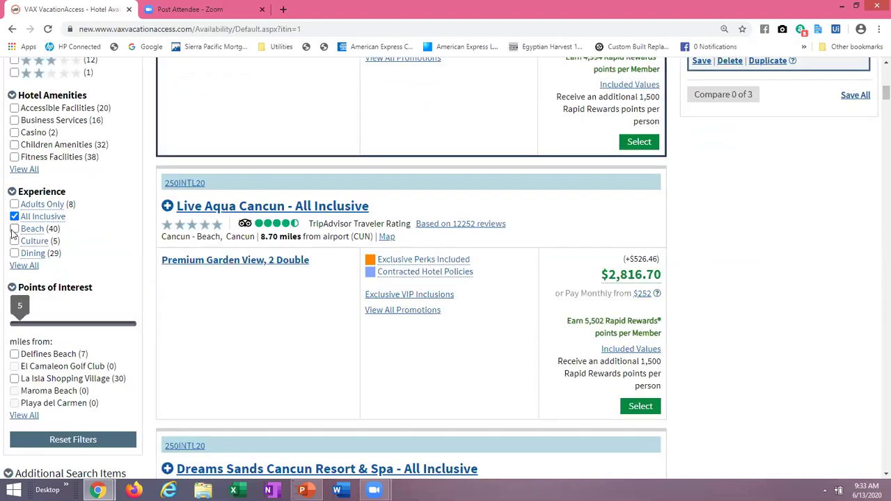
{"action": "left_click", "coordinate": [14, 229]}
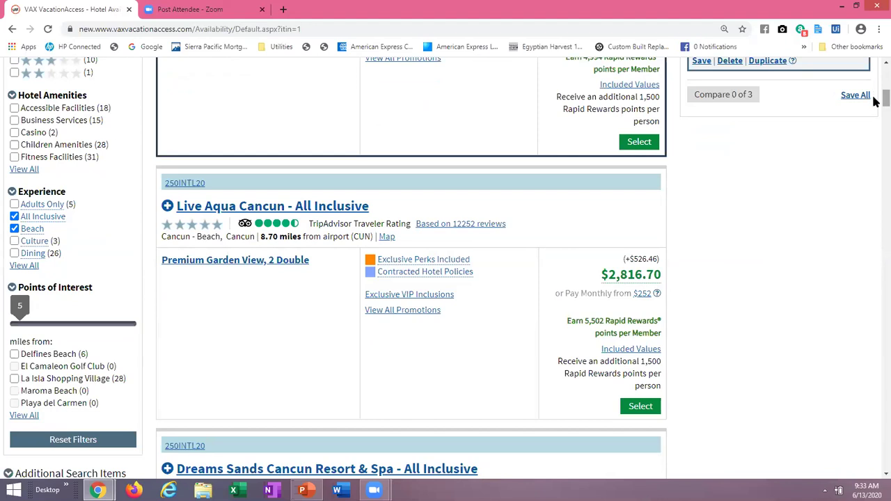
- Select the Junior Suite at Riu Palace Las Americas - All Inclusive for the package
{"action": "left_click_drag", "start_coordinate": [876, 101], "coordinate": [877, 144]}
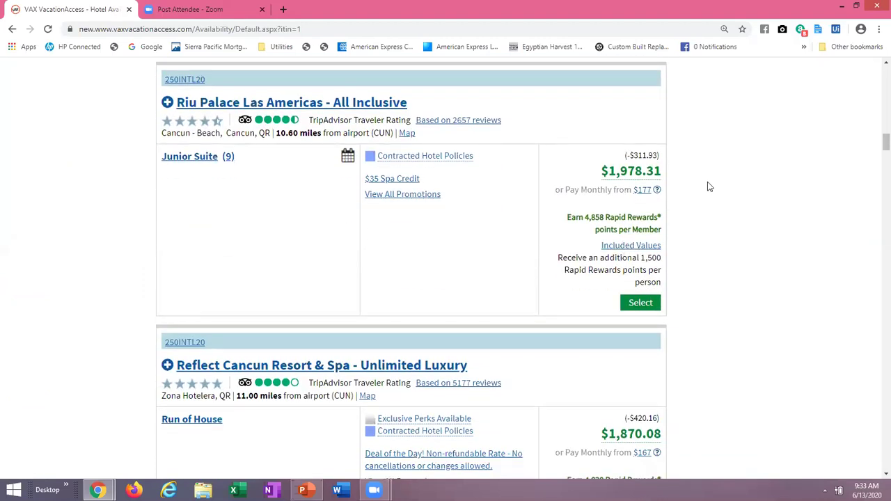
{"action": "left_click", "coordinate": [641, 303]}
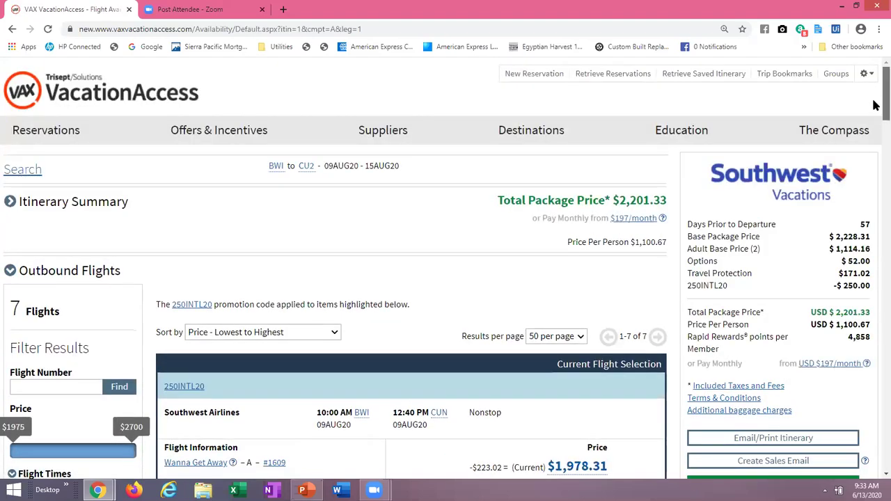
- View the Uplift Pay Monthly details for the Wanna Get Away fare on outbound flight #1609, and close them
{"action": "scroll", "coordinate": [876, 112], "scroll_direction": "down", "scroll_amount": 4}
{"action": "scroll", "coordinate": [877, 124], "scroll_direction": "down", "scroll_amount": 1}
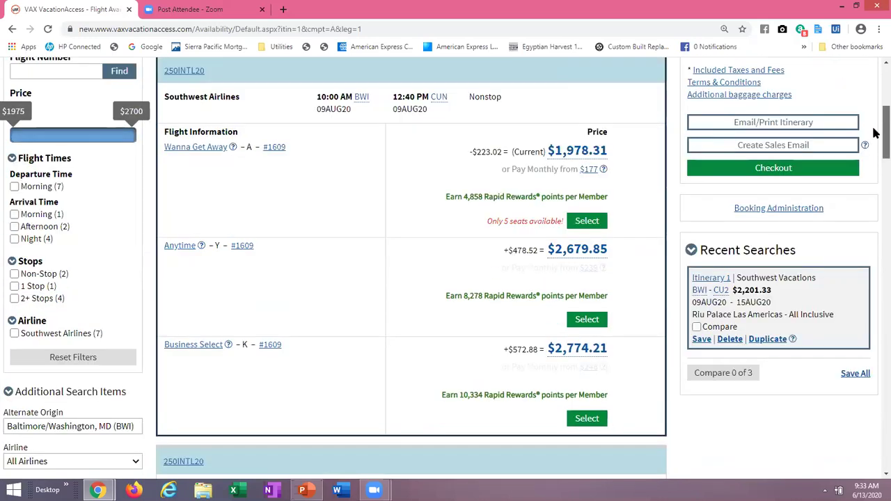
{"action": "scroll", "coordinate": [876, 129], "scroll_direction": "up", "scroll_amount": 1}
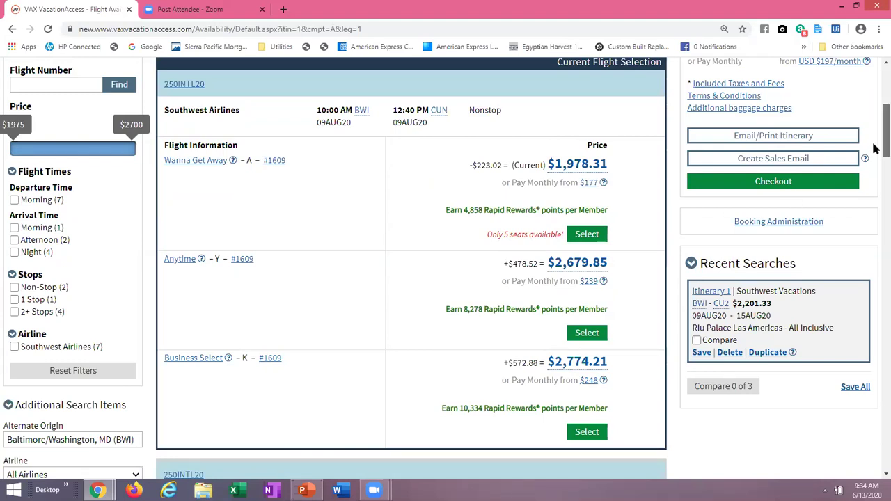
{"action": "scroll", "coordinate": [876, 149], "scroll_direction": "down", "scroll_amount": 1}
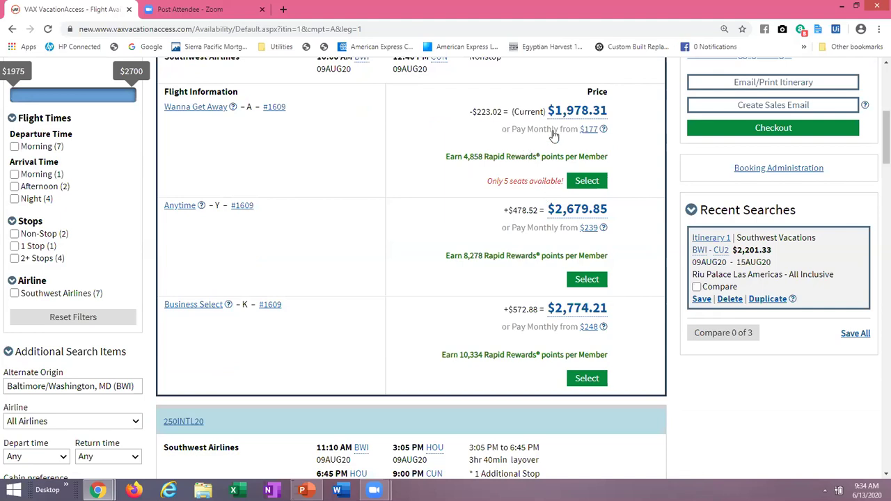
{"action": "left_click", "coordinate": [603, 129]}
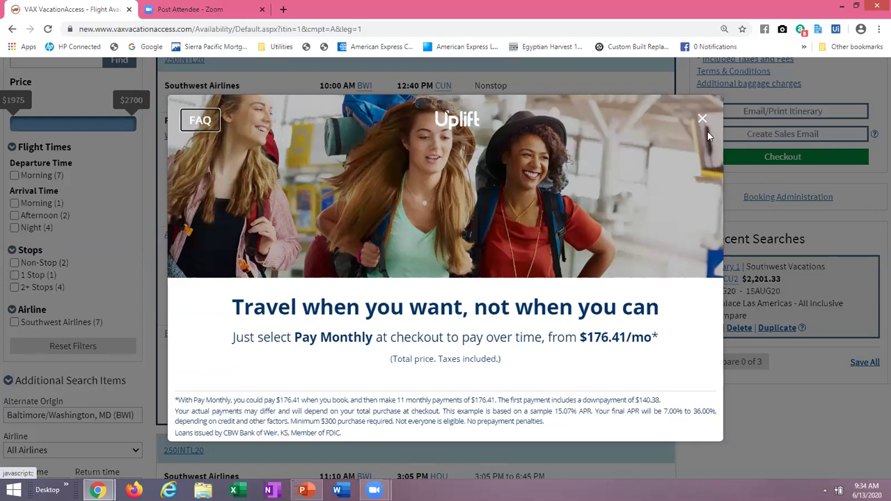
{"action": "left_click_drag", "start_coordinate": [707, 136], "coordinate": [673, 358]}
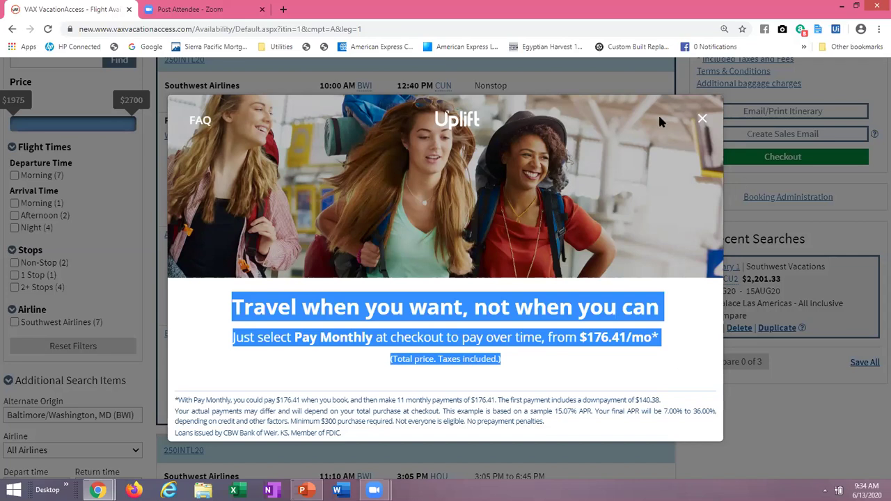
{"action": "left_click", "coordinate": [702, 119]}
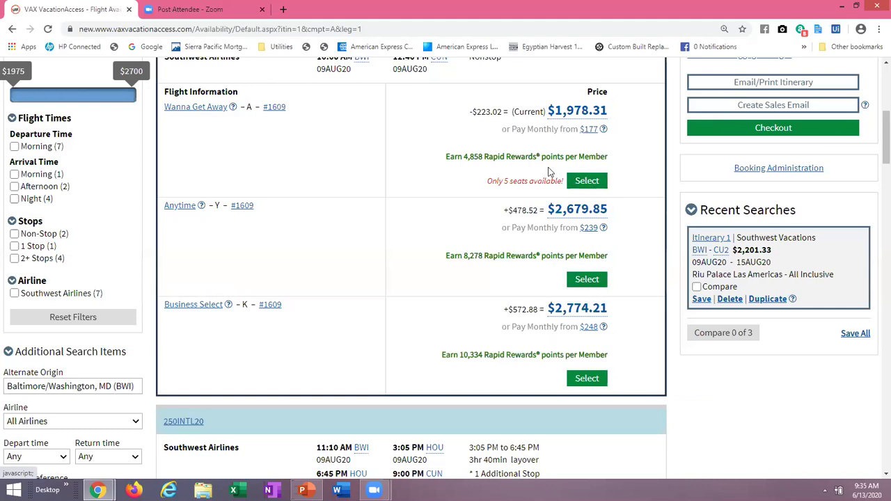
- Select the Wanna Get Away fare on the nonstop Southwest outbound flight #1609 from BWI to CUN
{"action": "scroll", "coordinate": [876, 128], "scroll_direction": "up", "scroll_amount": 2}
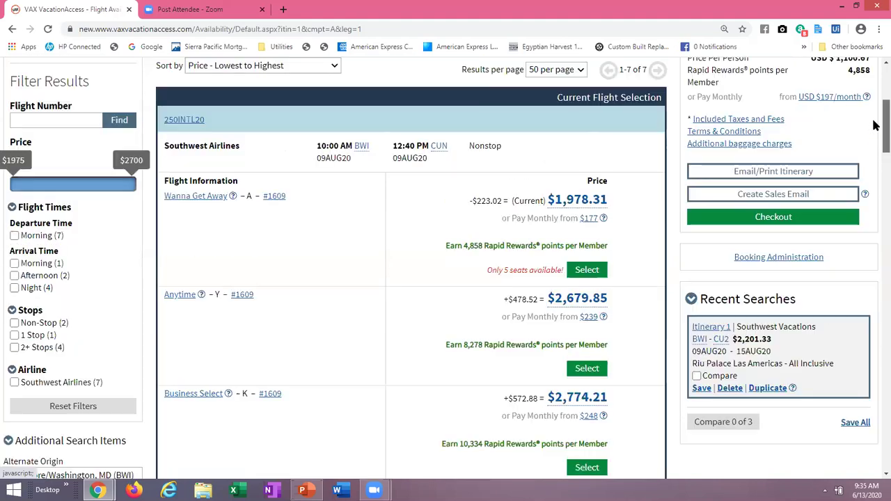
{"action": "scroll", "coordinate": [875, 133], "scroll_direction": "down", "scroll_amount": 3}
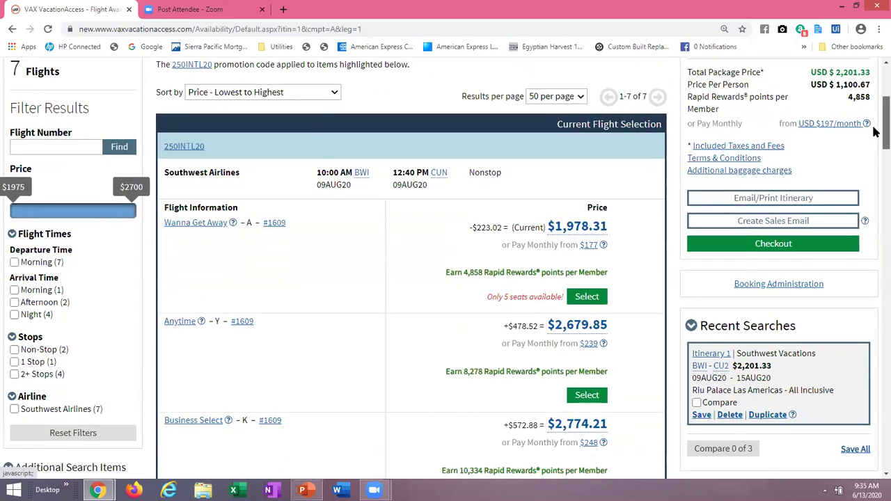
{"action": "left_click_drag", "start_coordinate": [876, 155], "coordinate": [876, 118]}
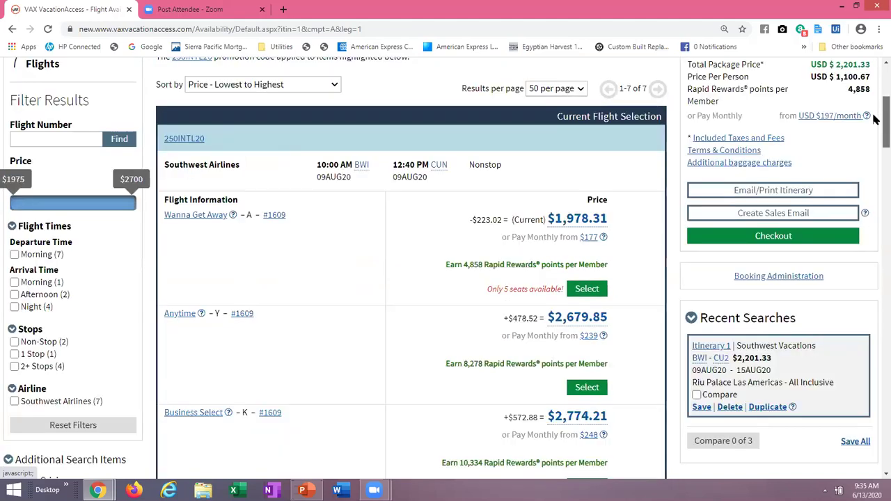
{"action": "scroll", "coordinate": [876, 118], "scroll_direction": "down", "scroll_amount": 2}
{"action": "left_click", "coordinate": [587, 183]}
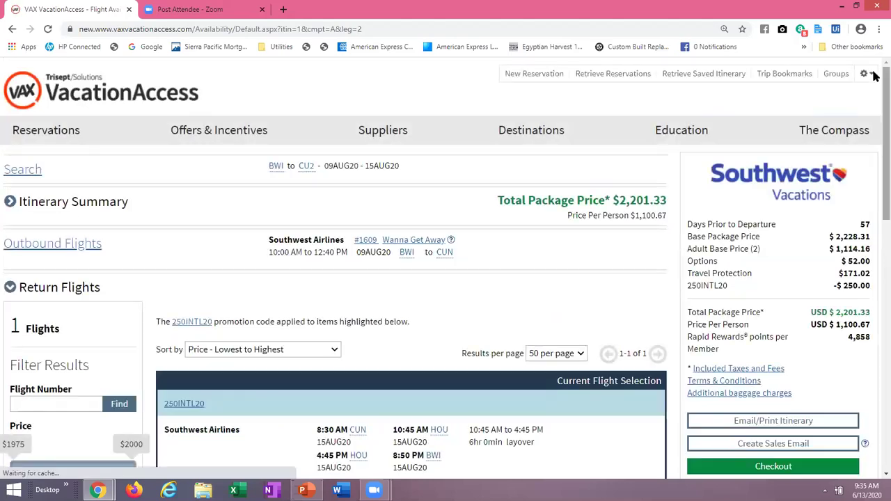
- Review the return flight and package contents, and open the Features add-ons for the itinerary
{"action": "scroll", "coordinate": [876, 111], "scroll_direction": "down", "scroll_amount": 2}
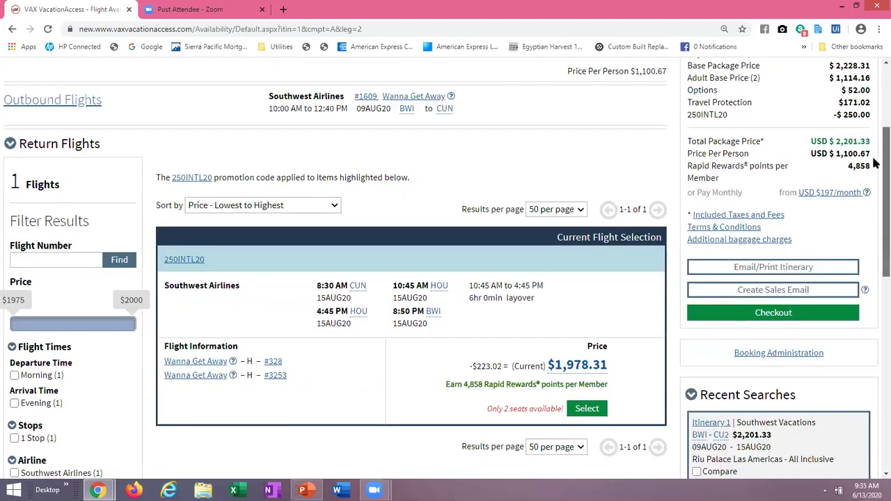
{"action": "scroll", "coordinate": [876, 162], "scroll_direction": "down", "scroll_amount": 4}
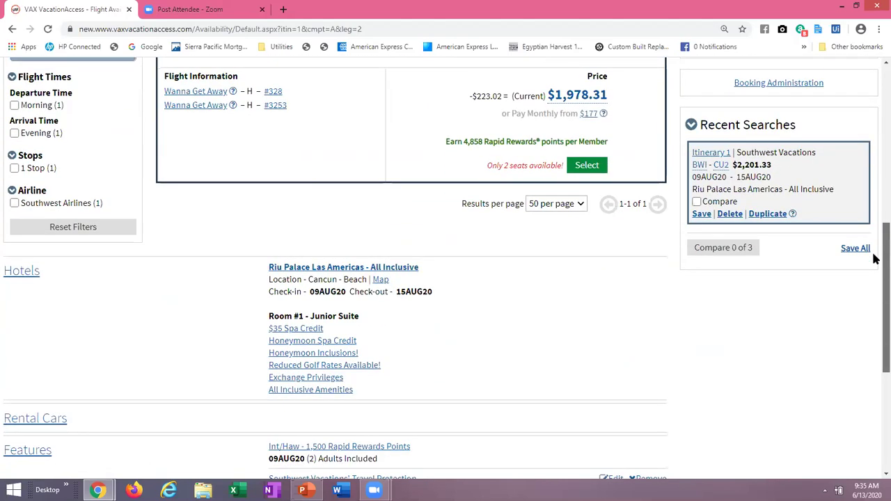
{"action": "scroll", "coordinate": [874, 268], "scroll_direction": "down", "scroll_amount": 3}
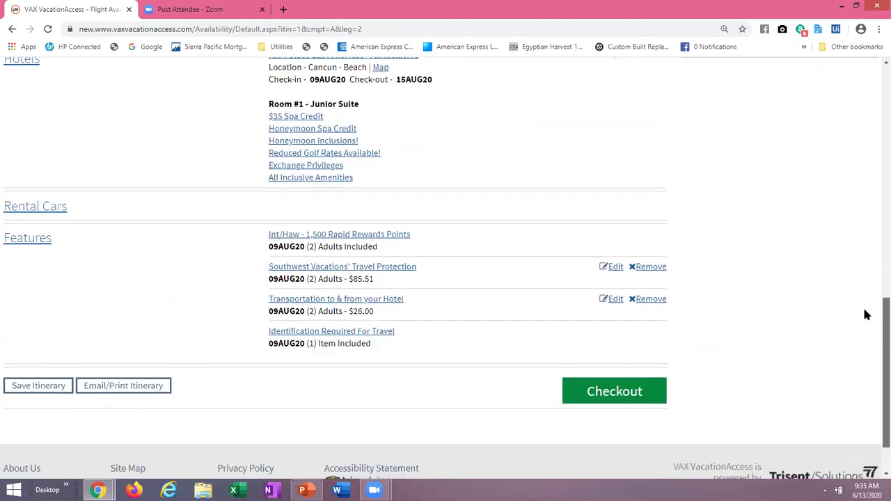
{"action": "scroll", "coordinate": [867, 285], "scroll_direction": "up", "scroll_amount": 3}
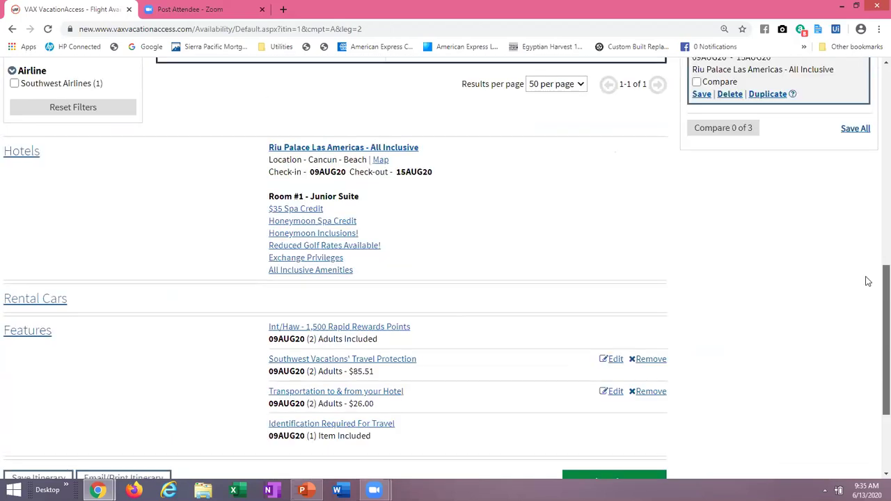
{"action": "scroll", "coordinate": [874, 209], "scroll_direction": "up", "scroll_amount": 1}
{"action": "scroll", "coordinate": [875, 272], "scroll_direction": "down", "scroll_amount": 3}
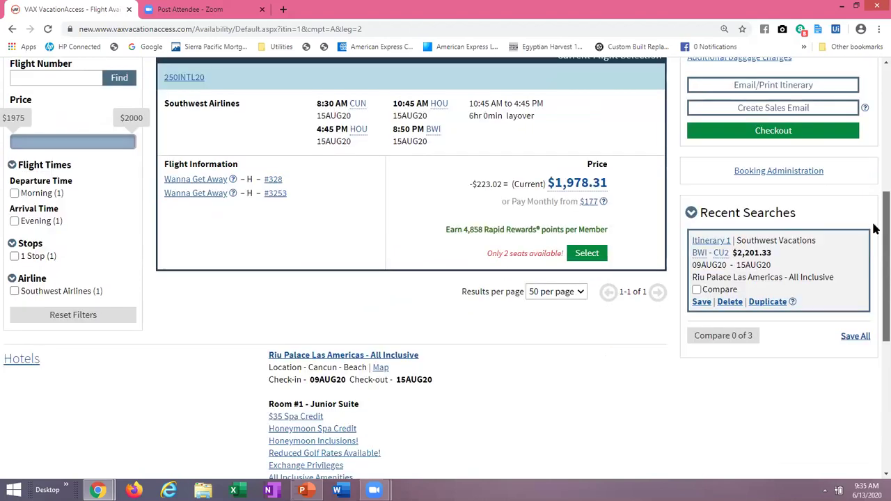
{"action": "scroll", "coordinate": [875, 288], "scroll_direction": "down", "scroll_amount": 2}
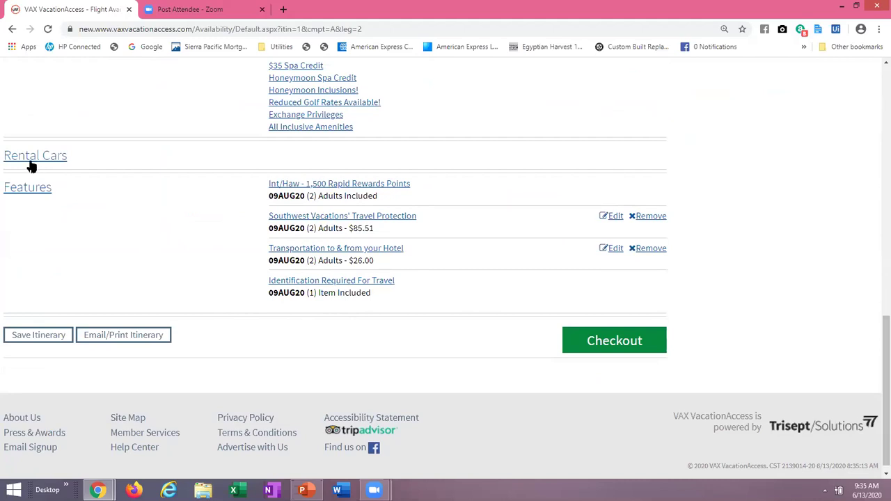
{"action": "left_click", "coordinate": [23, 198]}
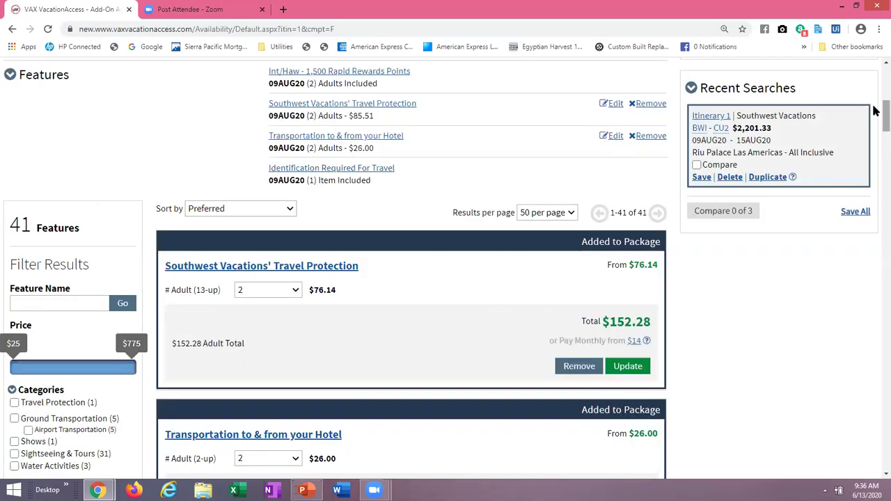
- Examine the add-on features offered for the package, from travel protection and hotel transportation to shows, tours and excursions
{"action": "left_click_drag", "start_coordinate": [877, 116], "coordinate": [876, 124]}
{"action": "scroll", "coordinate": [877, 131], "scroll_direction": "down", "scroll_amount": 3}
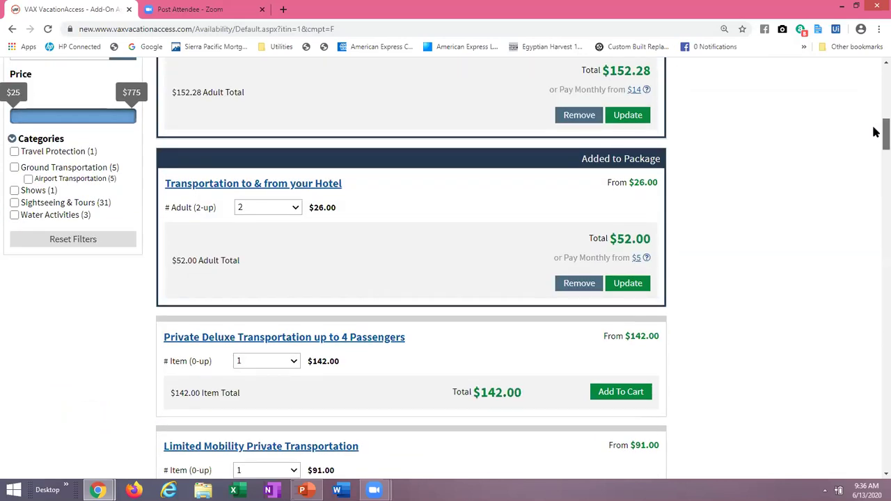
{"action": "scroll", "coordinate": [876, 149], "scroll_direction": "down", "scroll_amount": 4}
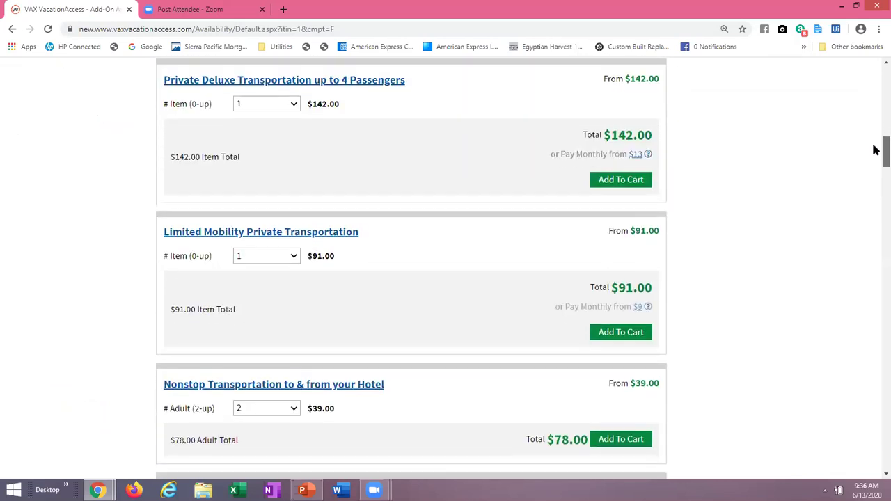
{"action": "scroll", "coordinate": [876, 170], "scroll_direction": "down", "scroll_amount": 4}
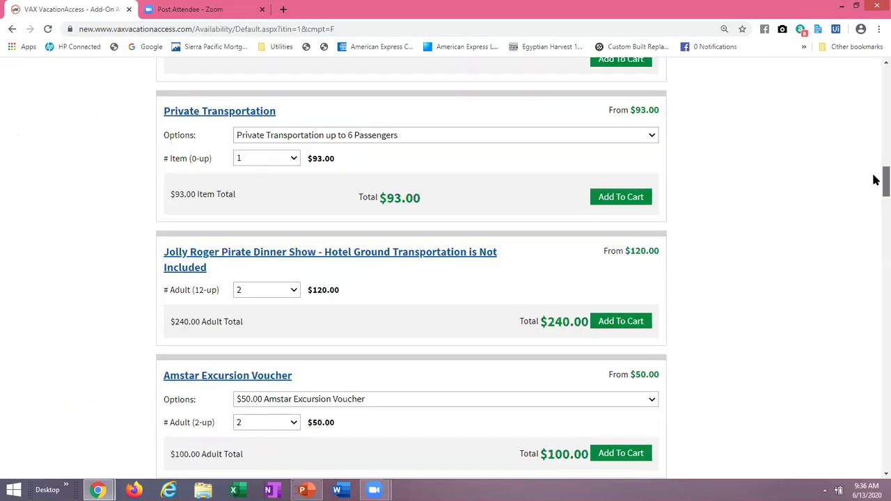
{"action": "scroll", "coordinate": [876, 179], "scroll_direction": "up", "scroll_amount": 1}
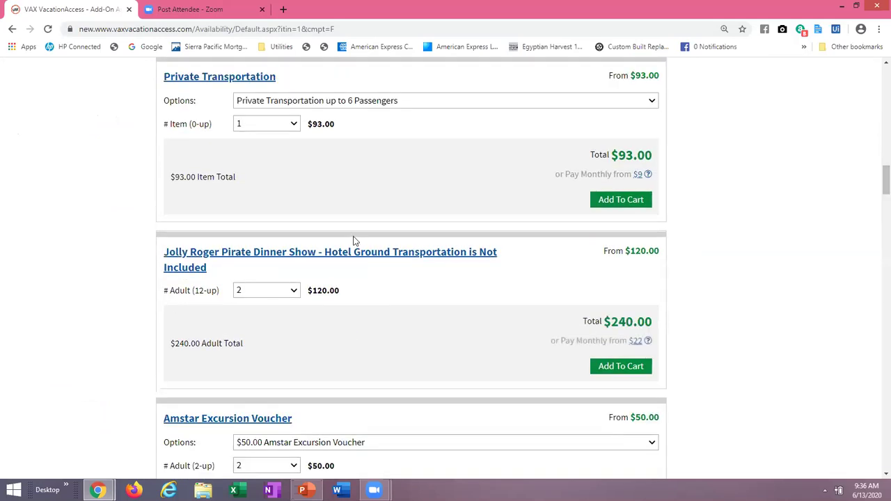
{"action": "scroll", "coordinate": [876, 188], "scroll_direction": "down", "scroll_amount": 4}
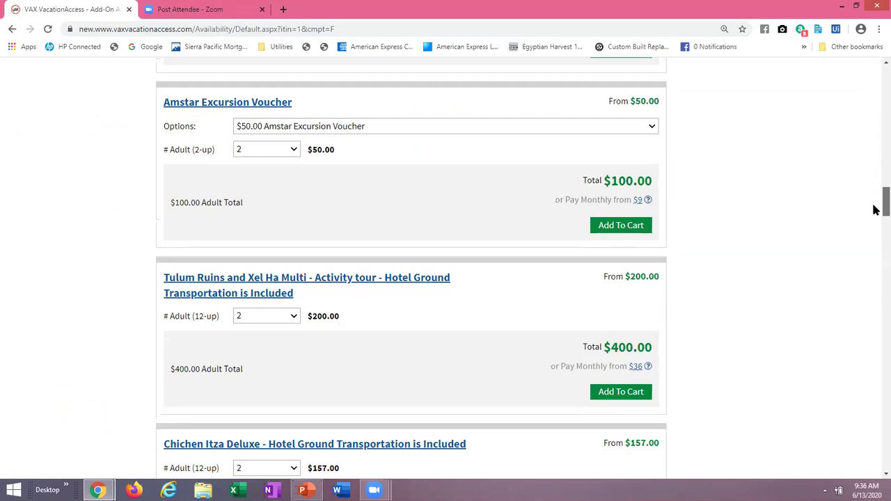
{"action": "scroll", "coordinate": [876, 210], "scroll_direction": "down", "scroll_amount": 3}
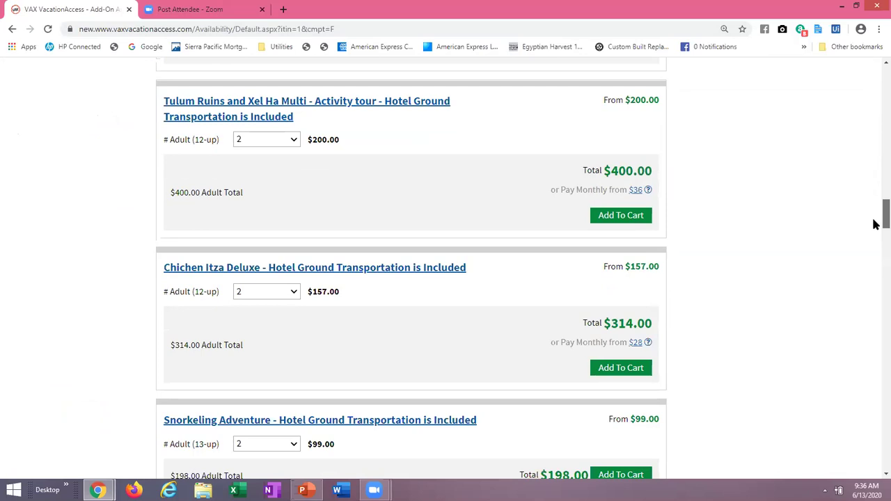
{"action": "scroll", "coordinate": [875, 223], "scroll_direction": "down", "scroll_amount": 1}
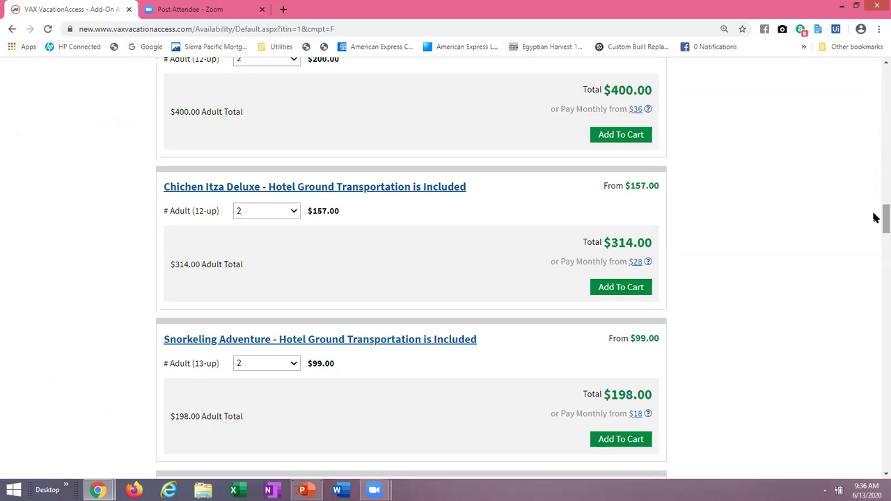
{"action": "scroll", "coordinate": [876, 217], "scroll_direction": "down", "scroll_amount": 2}
{"action": "scroll", "coordinate": [877, 231], "scroll_direction": "down", "scroll_amount": 1}
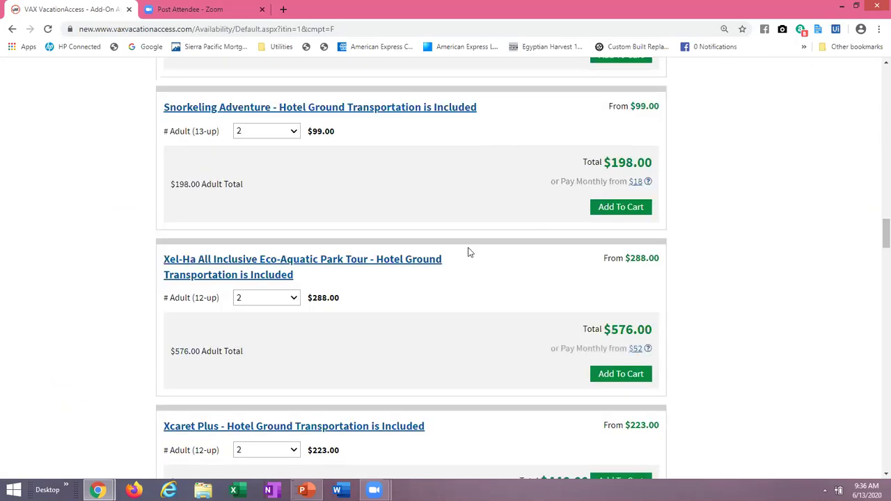
{"action": "scroll", "coordinate": [876, 241], "scroll_direction": "up", "scroll_amount": 2}
- Review the itinerary's flights, hotel and included features together with the package price breakdown
{"action": "left_click_drag", "start_coordinate": [876, 241], "coordinate": [876, 107]}
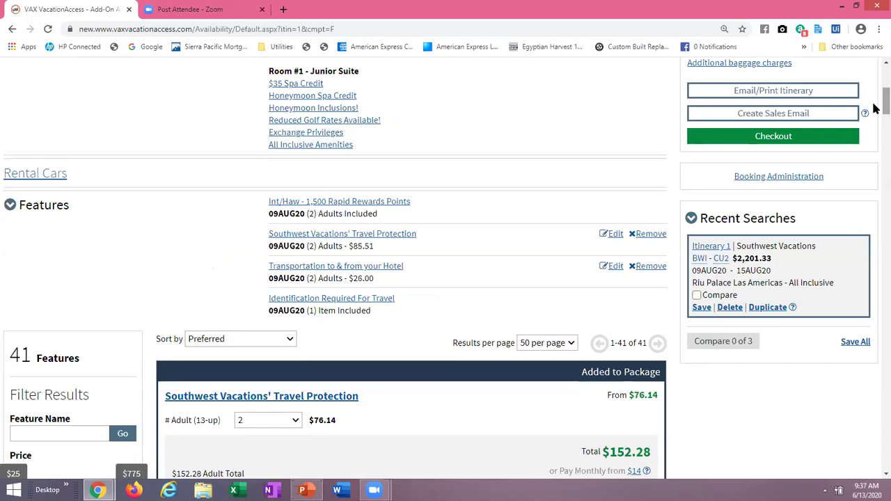
{"action": "left_click_drag", "start_coordinate": [877, 111], "coordinate": [876, 94]}
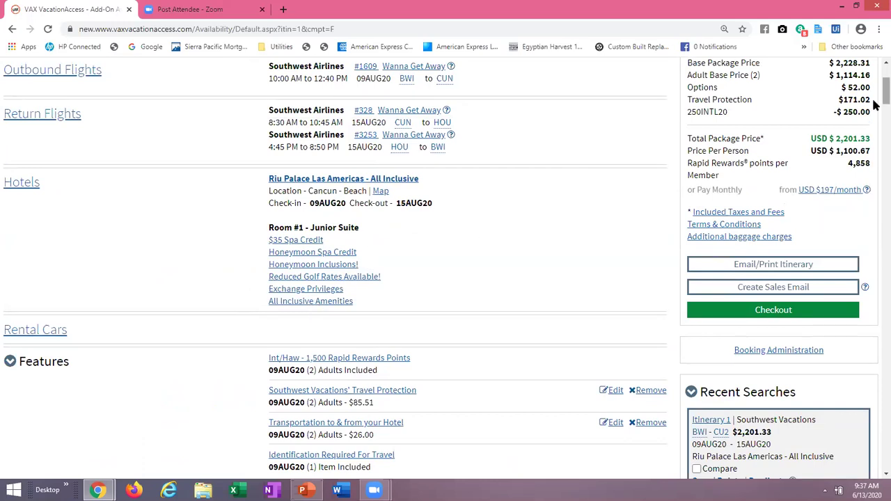
{"action": "scroll", "coordinate": [876, 103], "scroll_direction": "up", "scroll_amount": 3}
{"action": "scroll", "coordinate": [876, 103], "scroll_direction": "down", "scroll_amount": 2}
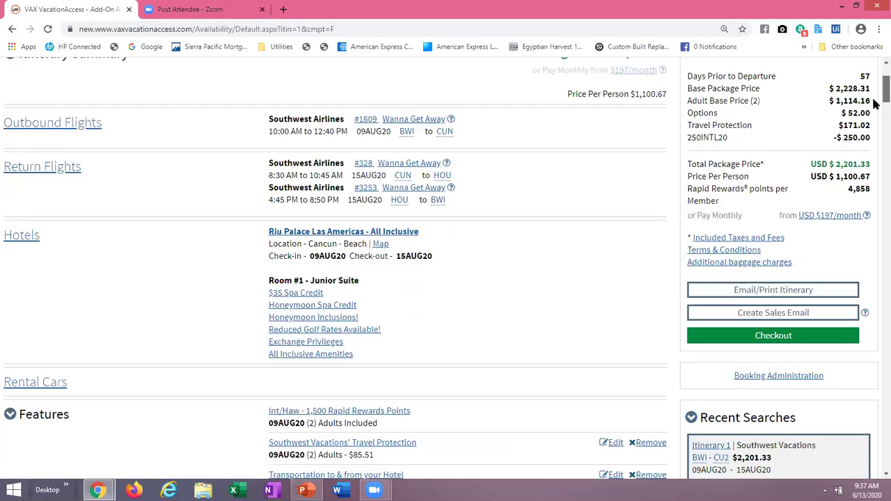
{"action": "scroll", "coordinate": [877, 103], "scroll_direction": "down", "scroll_amount": 1}
{"action": "scroll", "coordinate": [877, 103], "scroll_direction": "up", "scroll_amount": 1}
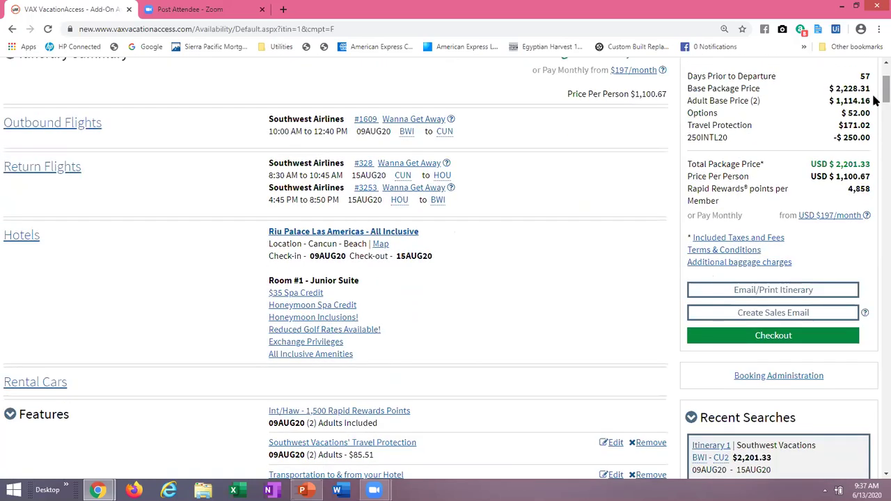
- Review the itinerary summary and package price, and open the form for emailing the itinerary
{"action": "scroll", "coordinate": [876, 101], "scroll_direction": "up", "scroll_amount": 1}
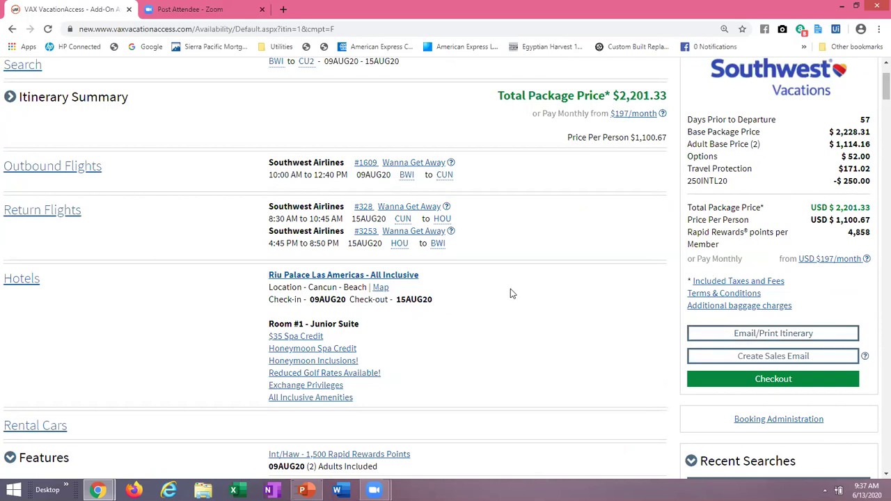
{"action": "scroll", "coordinate": [876, 87], "scroll_direction": "up", "scroll_amount": 2}
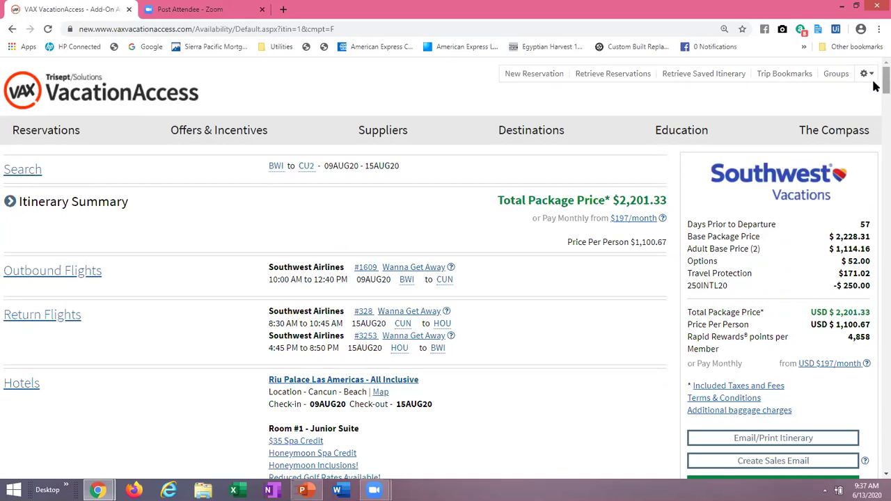
{"action": "scroll", "coordinate": [876, 102], "scroll_direction": "down", "scroll_amount": 4}
{"action": "left_click", "coordinate": [745, 197]}
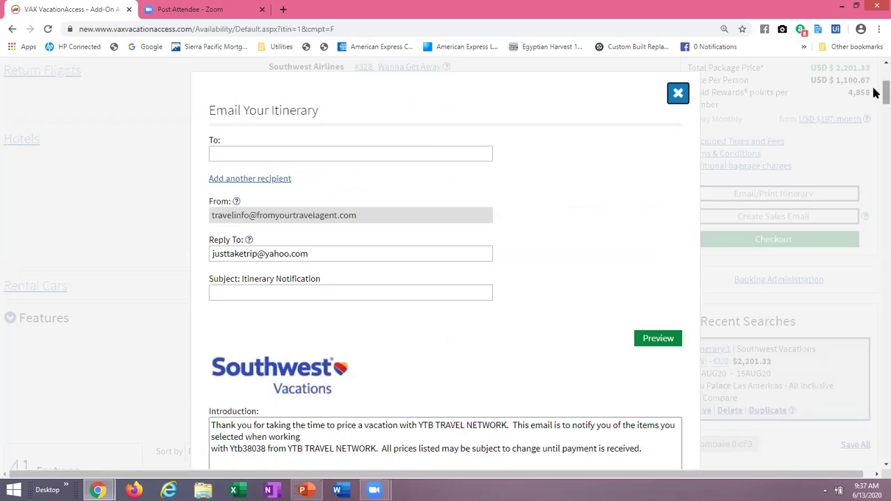
- Review the payment schedule and flight details in the itinerary email, and close the form without sending it
{"action": "scroll", "coordinate": [877, 105], "scroll_direction": "down", "scroll_amount": 2}
{"action": "scroll", "coordinate": [876, 108], "scroll_direction": "down", "scroll_amount": 3}
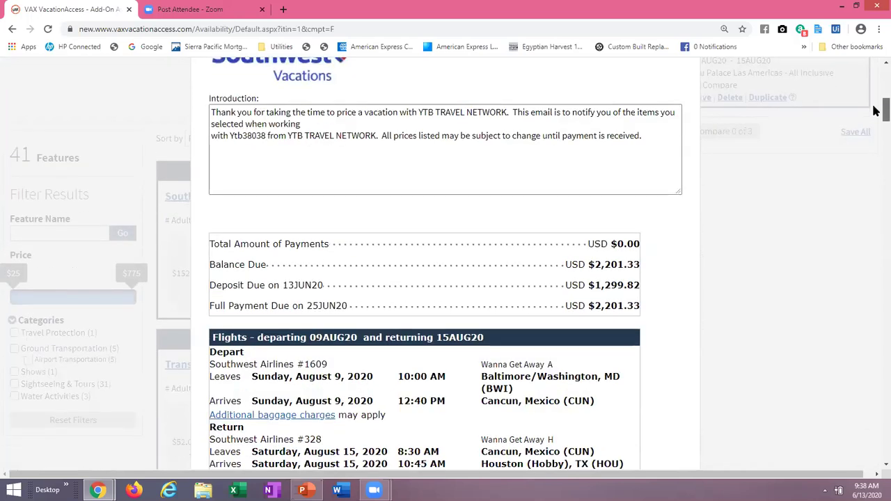
{"action": "scroll", "coordinate": [876, 112], "scroll_direction": "down", "scroll_amount": 1}
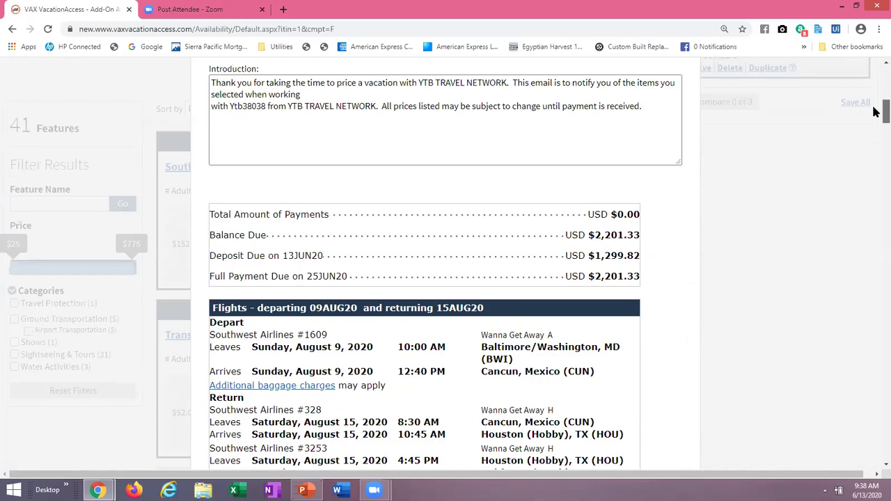
{"action": "scroll", "coordinate": [876, 113], "scroll_direction": "down", "scroll_amount": 1}
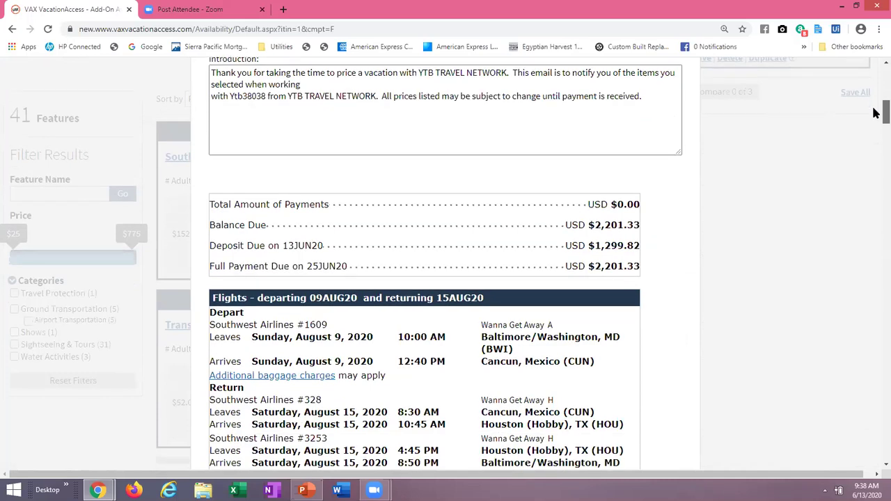
{"action": "scroll", "coordinate": [876, 113], "scroll_direction": "down", "scroll_amount": 2}
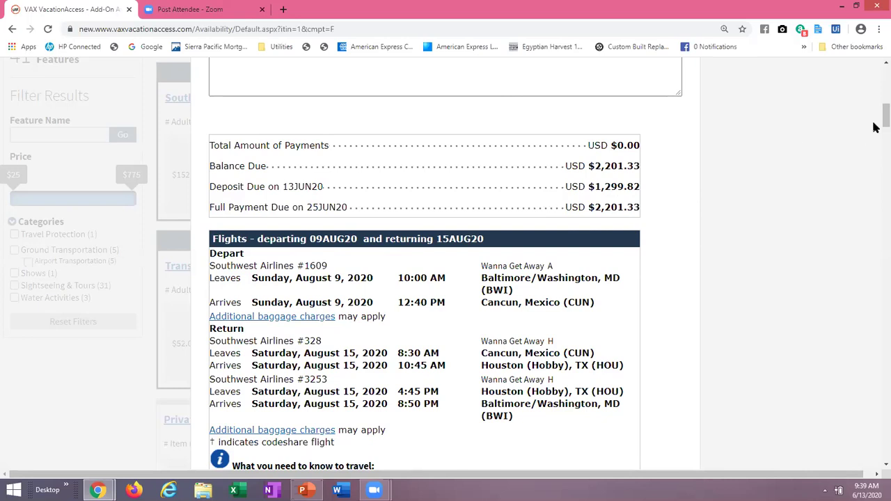
{"action": "scroll", "coordinate": [875, 120], "scroll_direction": "up", "scroll_amount": 2}
{"action": "scroll", "coordinate": [875, 100], "scroll_direction": "up", "scroll_amount": 6}
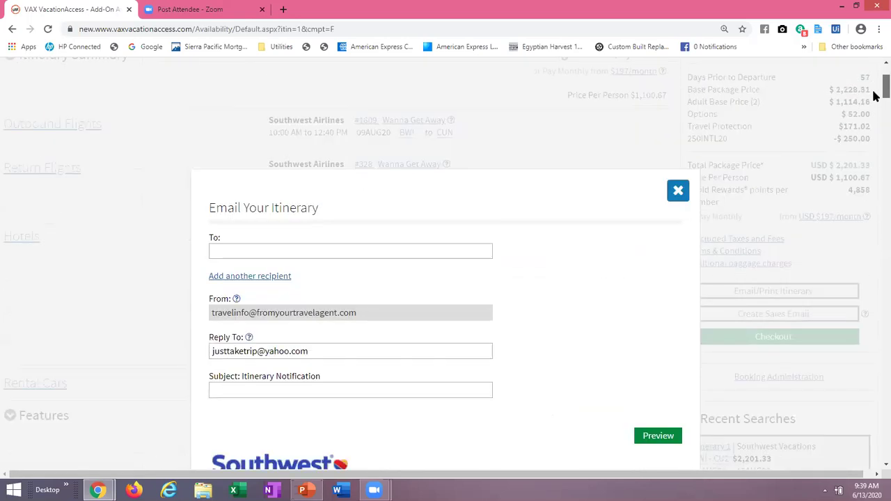
{"action": "scroll", "coordinate": [870, 98], "scroll_direction": "down", "scroll_amount": 1}
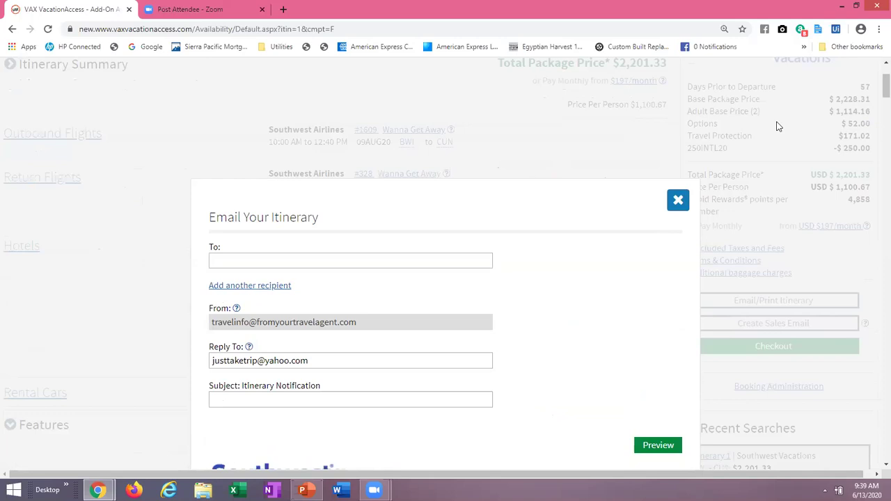
{"action": "left_click", "coordinate": [679, 200]}
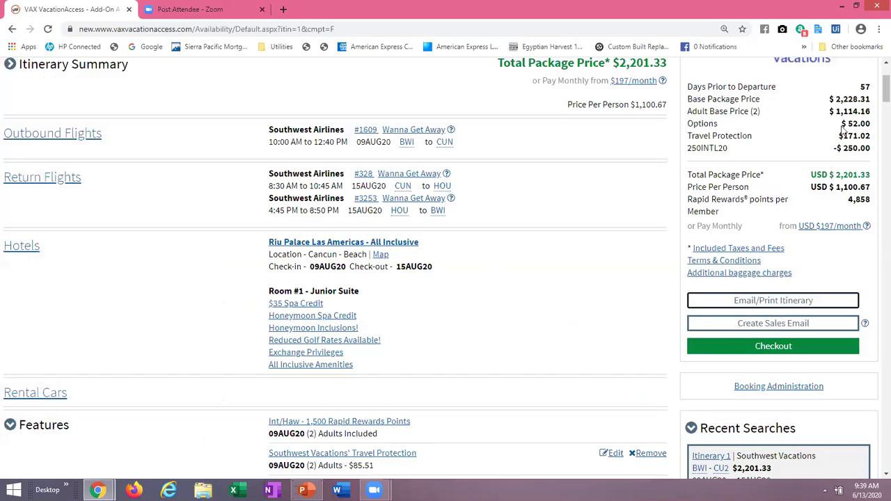
- Reopen the vacation search, set the return date to 15NOV20, and rerun the package search
{"action": "scroll", "coordinate": [876, 92], "scroll_direction": "up", "scroll_amount": 1}
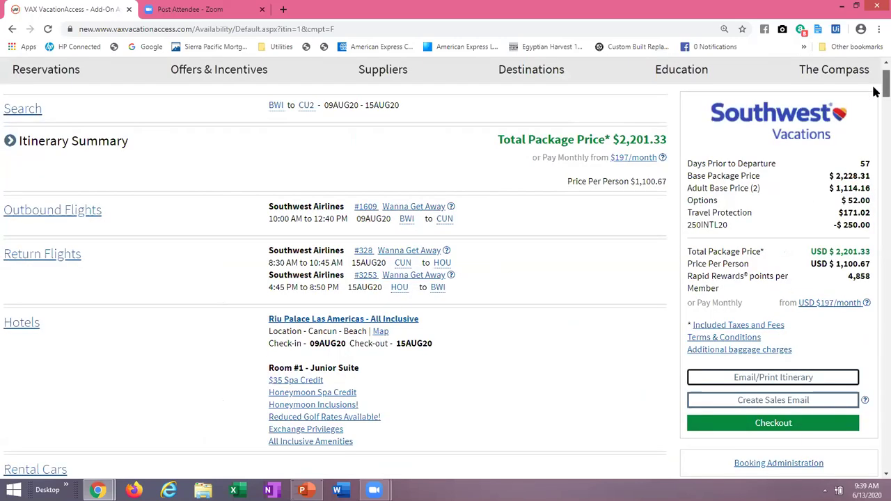
{"action": "left_click", "coordinate": [23, 110]}
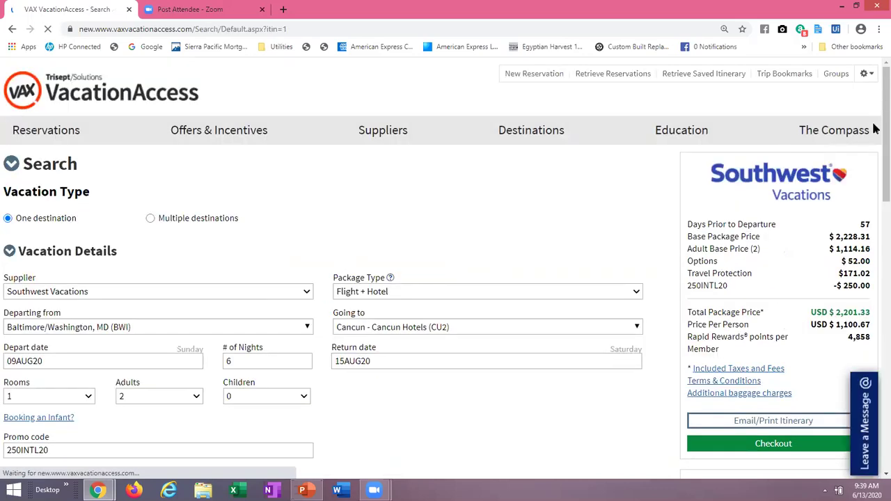
{"action": "scroll", "coordinate": [876, 169], "scroll_direction": "down", "scroll_amount": 1}
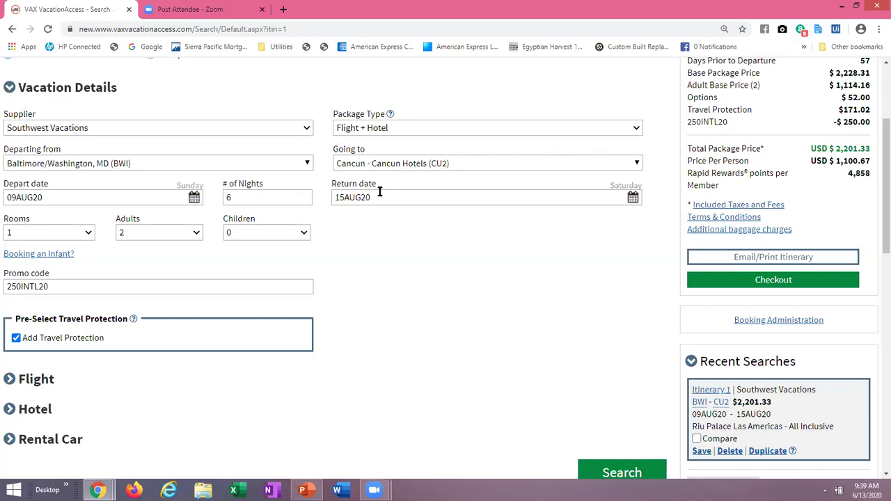
{"action": "left_click", "coordinate": [633, 197]}
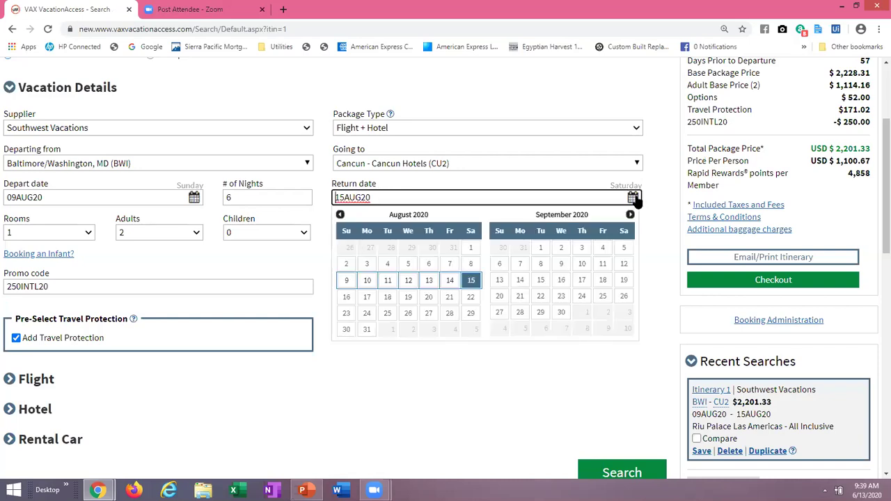
{"action": "left_click", "coordinate": [630, 215]}
{"action": "left_click", "coordinate": [630, 215]}
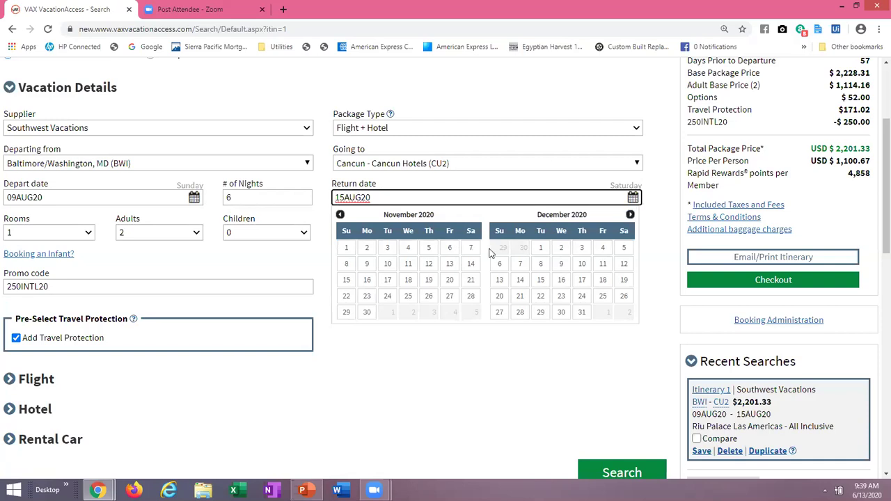
{"action": "left_click", "coordinate": [347, 280]}
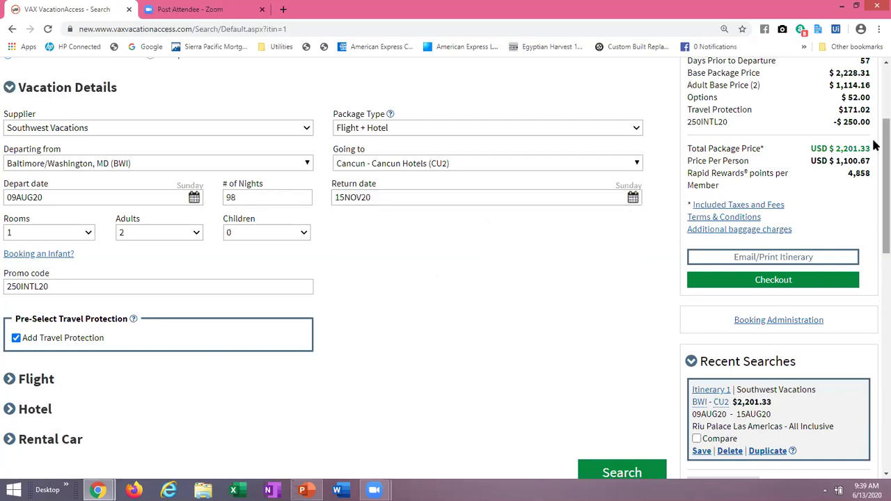
{"action": "scroll", "coordinate": [876, 167], "scroll_direction": "down", "scroll_amount": 3}
{"action": "left_click", "coordinate": [610, 318]}
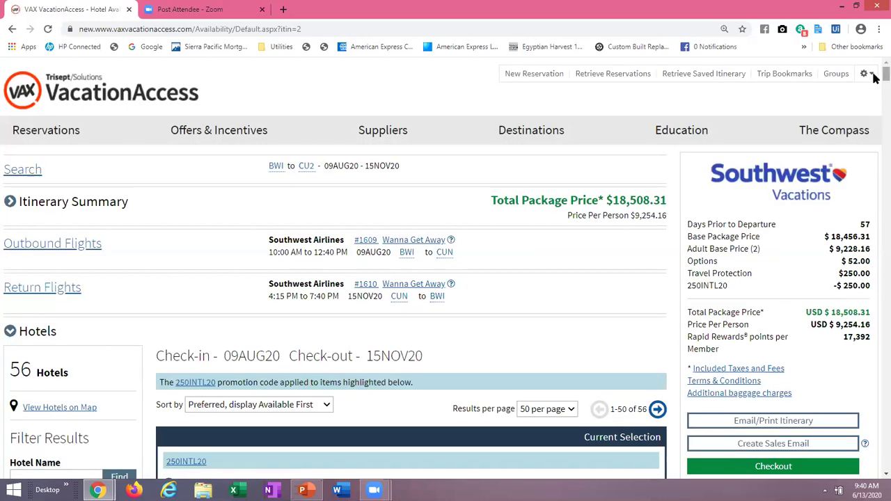
- Review the hotel options, flights and package price for the 09AUG20 to 15NOV20 search
{"action": "scroll", "coordinate": [877, 83], "scroll_direction": "down", "scroll_amount": 5}
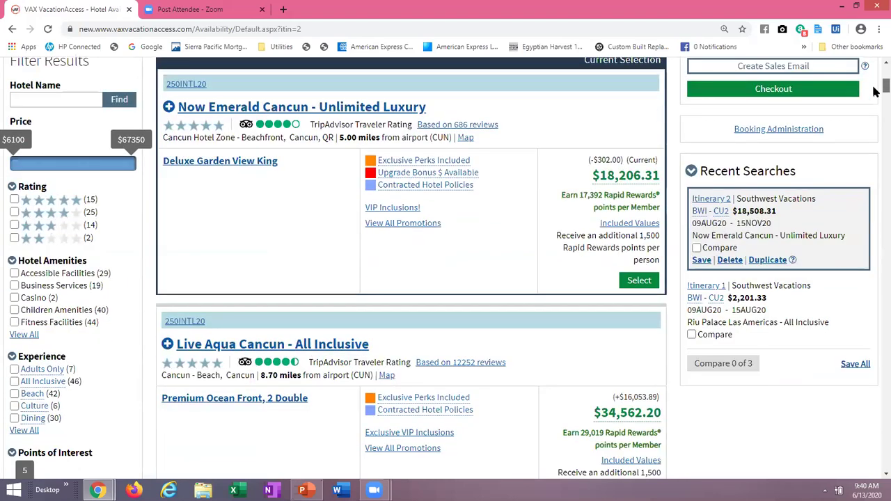
{"action": "scroll", "coordinate": [877, 91], "scroll_direction": "down", "scroll_amount": 10}
{"action": "scroll", "coordinate": [876, 117], "scroll_direction": "down", "scroll_amount": 3}
{"action": "scroll", "coordinate": [871, 124], "scroll_direction": "up", "scroll_amount": 1}
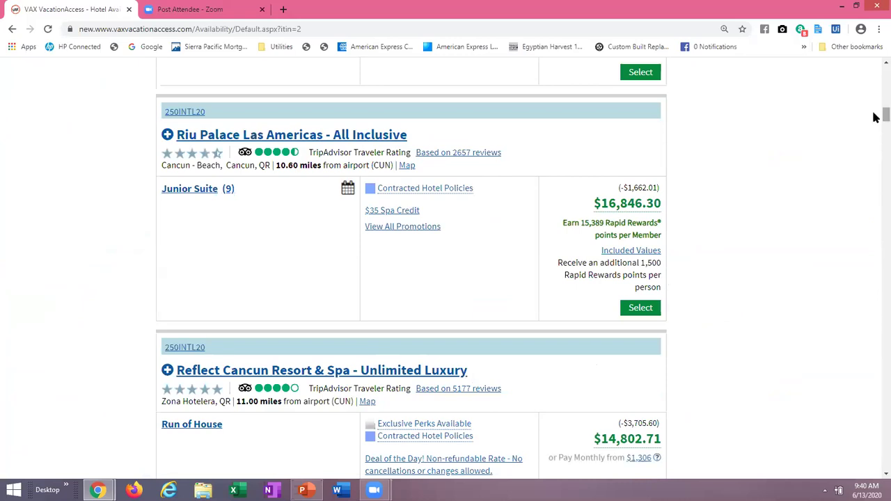
{"action": "scroll", "coordinate": [876, 117], "scroll_direction": "up", "scroll_amount": 15}
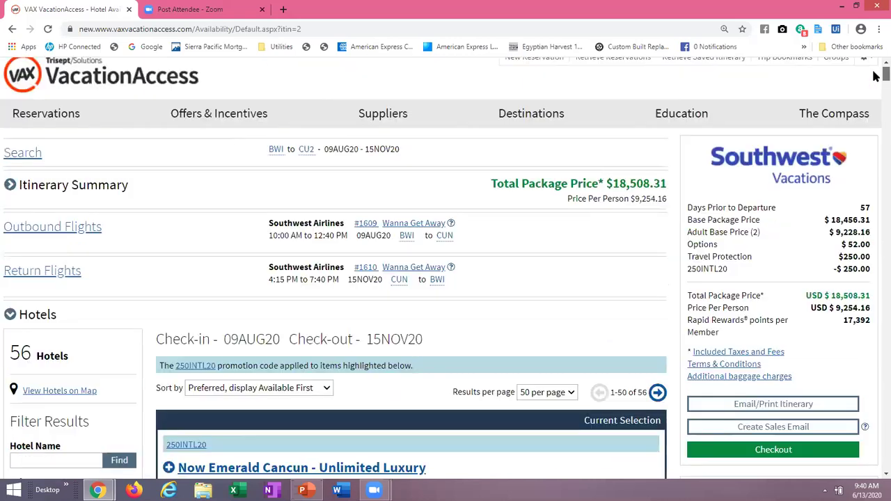
{"action": "scroll", "coordinate": [876, 77], "scroll_direction": "down", "scroll_amount": 1}
{"action": "scroll", "coordinate": [876, 77], "scroll_direction": "up", "scroll_amount": 1}
- Reopen the vacation search and set the departure date to 08NOV20
{"action": "left_click", "coordinate": [19, 155]}
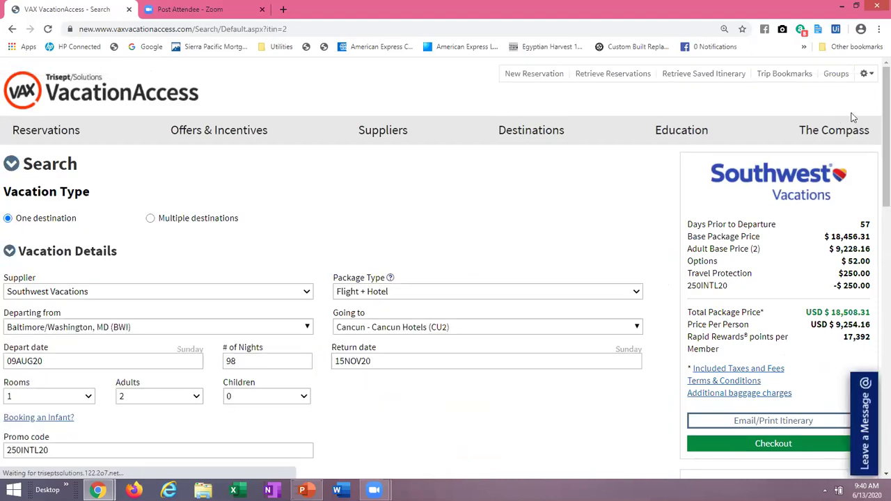
{"action": "scroll", "coordinate": [875, 125], "scroll_direction": "down", "scroll_amount": 2}
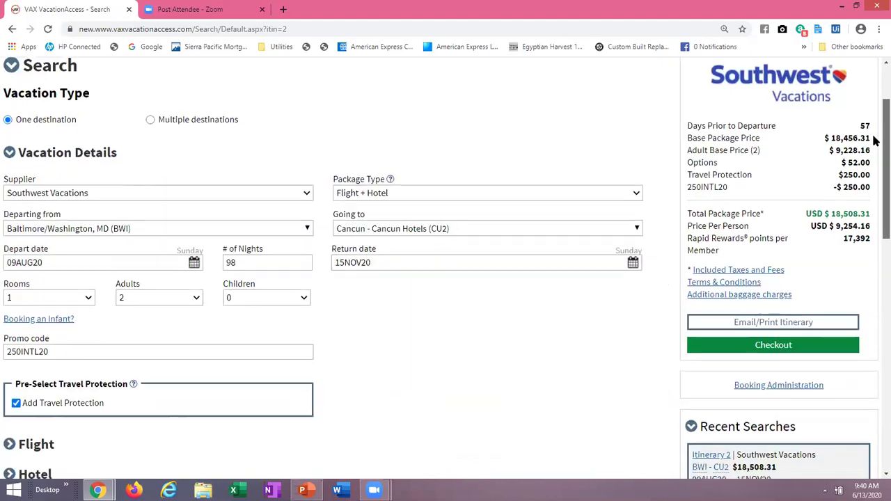
{"action": "scroll", "coordinate": [875, 139], "scroll_direction": "down", "scroll_amount": 1}
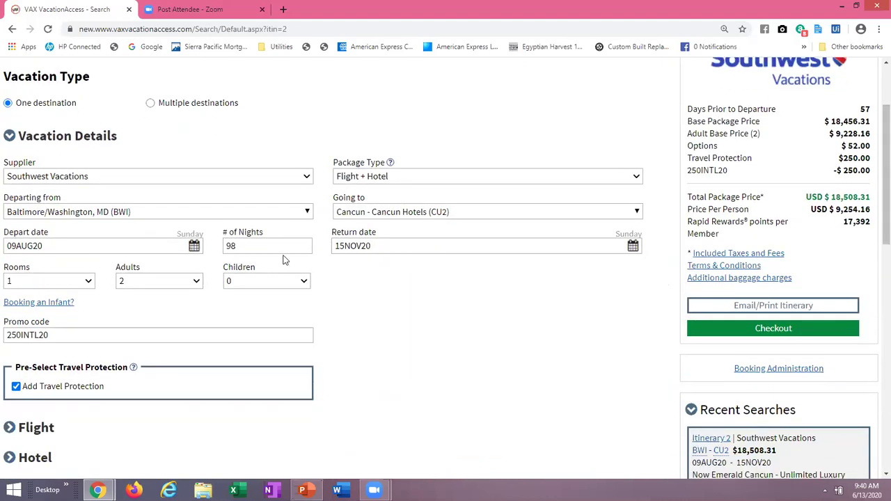
{"action": "left_click", "coordinate": [194, 247]}
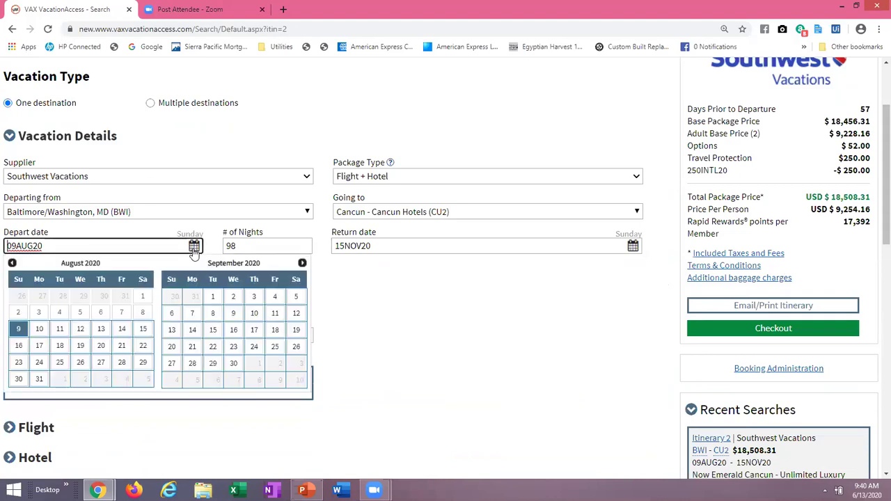
{"action": "left_click", "coordinate": [302, 264]}
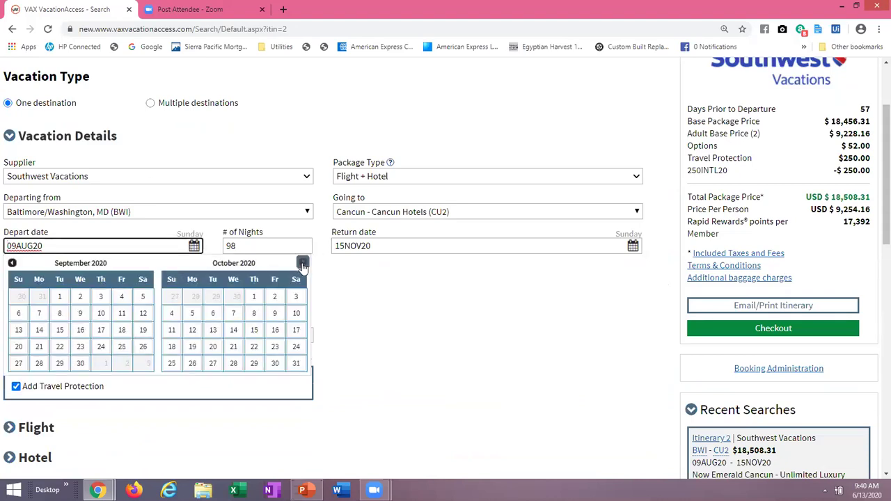
{"action": "left_click", "coordinate": [302, 264]}
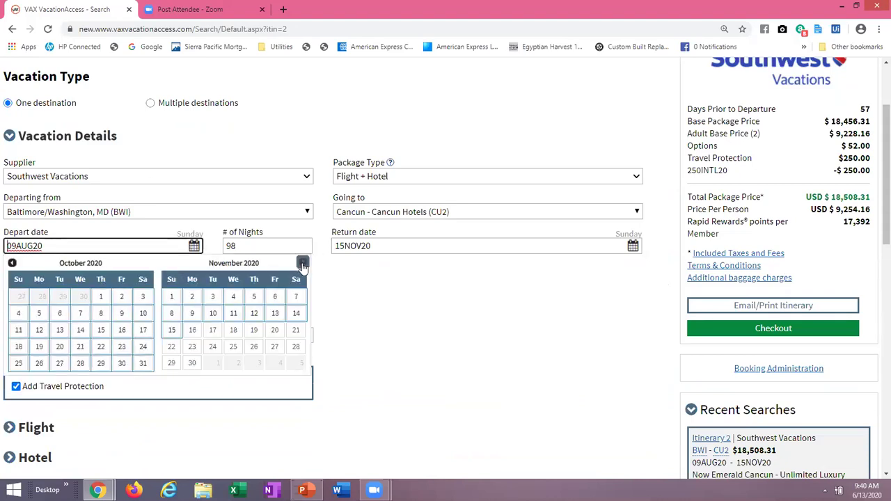
{"action": "left_click", "coordinate": [171, 314]}
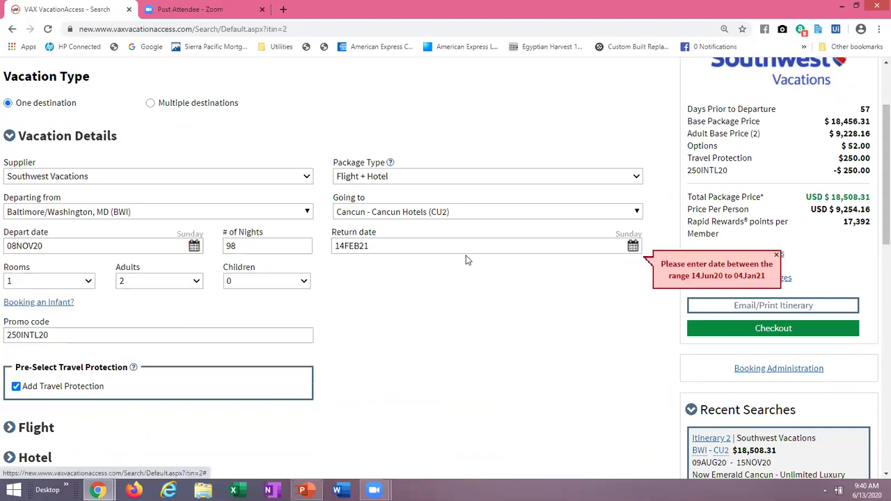
- Set the return date to 14NOV20 and rerun the package search
{"action": "left_click", "coordinate": [633, 247]}
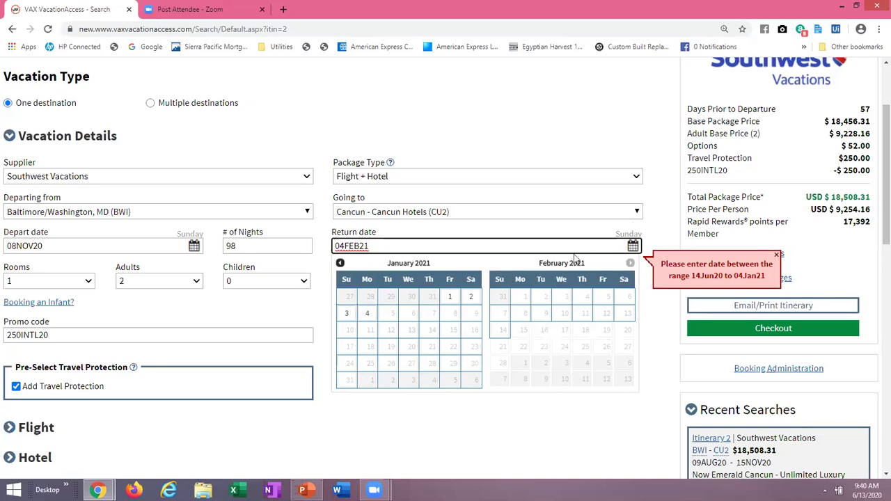
{"action": "left_click", "coordinate": [340, 263]}
{"action": "left_click", "coordinate": [339, 264]}
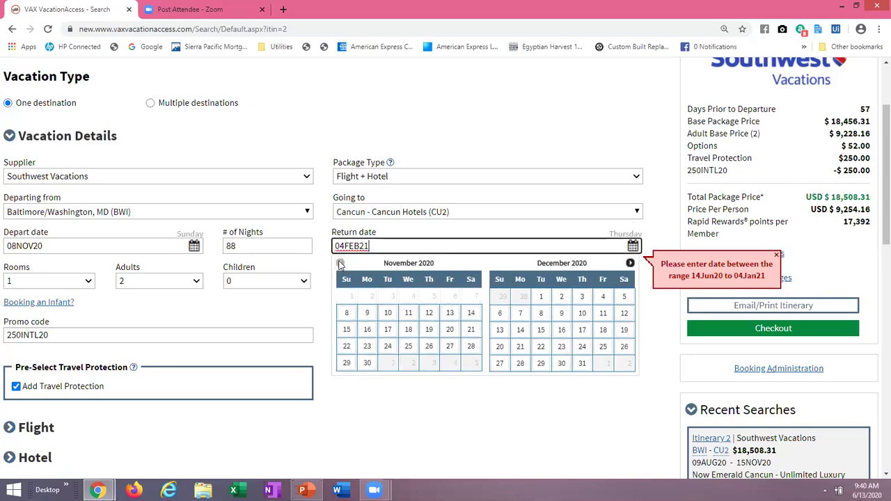
{"action": "left_click", "coordinate": [471, 313]}
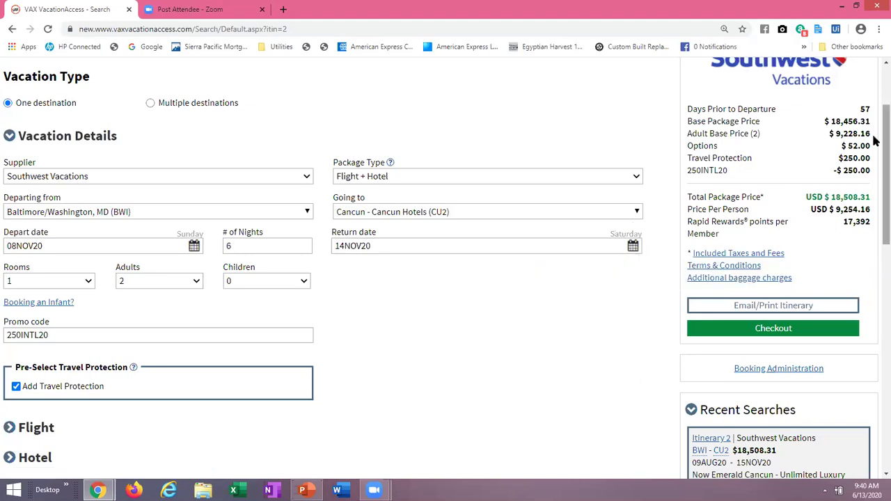
{"action": "scroll", "coordinate": [876, 142], "scroll_direction": "down", "scroll_amount": 3}
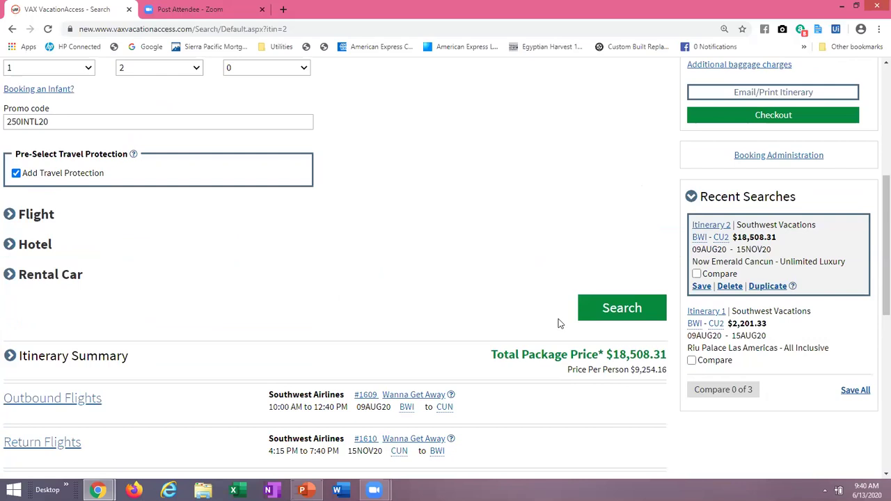
{"action": "left_click", "coordinate": [616, 316]}
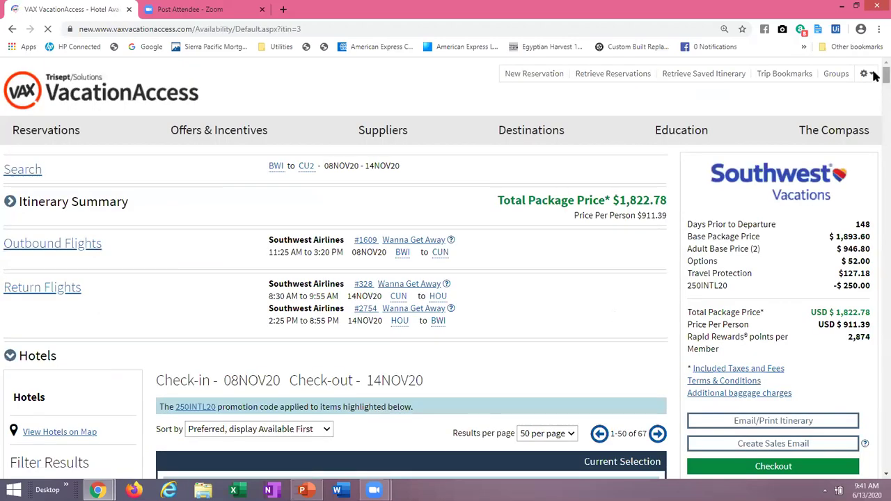
- Review the flights, package price and hotel options for the 08NOV20 to 14NOV20 stay
{"action": "scroll", "coordinate": [877, 78], "scroll_direction": "down", "scroll_amount": 1}
{"action": "scroll", "coordinate": [876, 78], "scroll_direction": "down", "scroll_amount": 2}
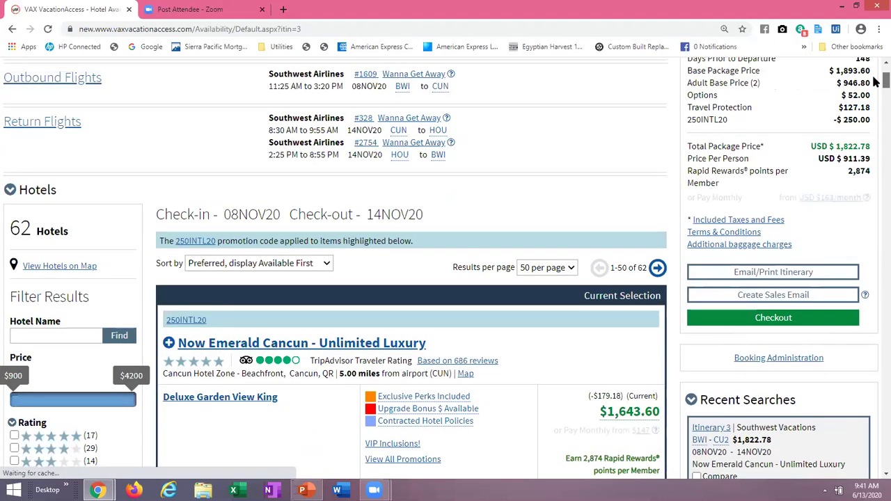
{"action": "scroll", "coordinate": [876, 83], "scroll_direction": "down", "scroll_amount": 3}
{"action": "scroll", "coordinate": [876, 88], "scroll_direction": "down", "scroll_amount": 4}
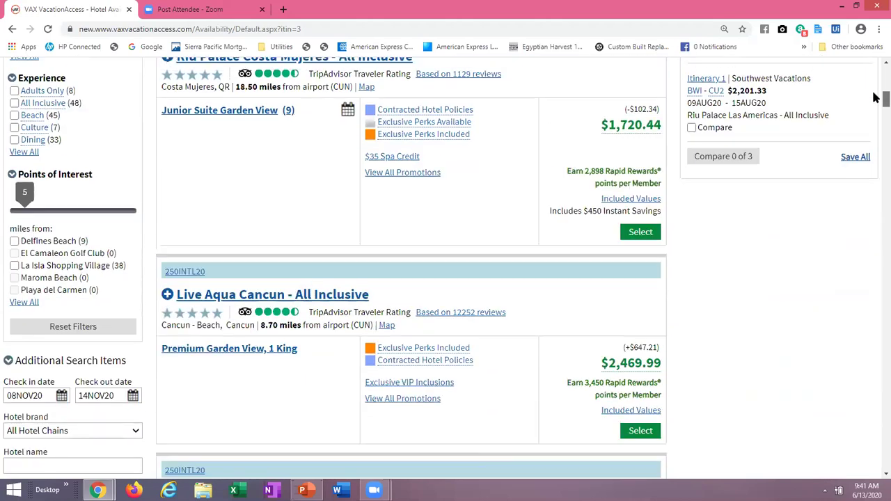
{"action": "scroll", "coordinate": [875, 95], "scroll_direction": "up", "scroll_amount": 2}
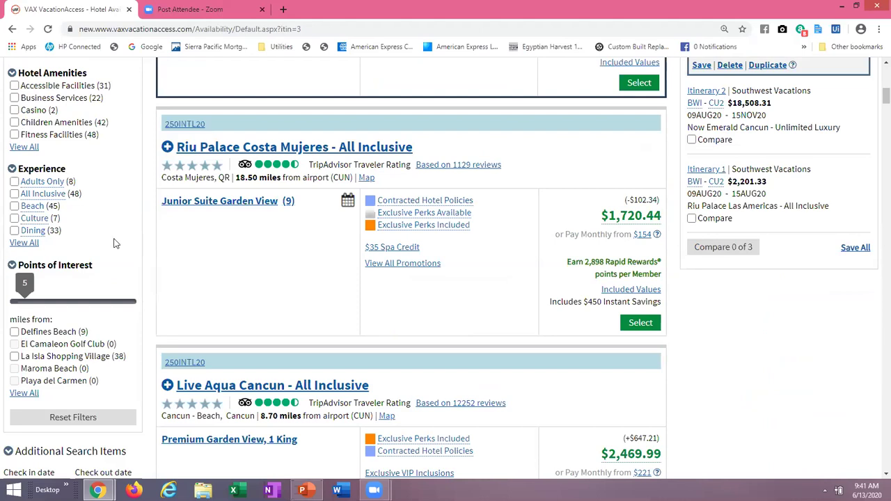
- Filter the hotel results by All Inclusive and Beach experiences, and select the Riu Palace Las Americas Junior Suite
{"action": "left_click", "coordinate": [15, 195]}
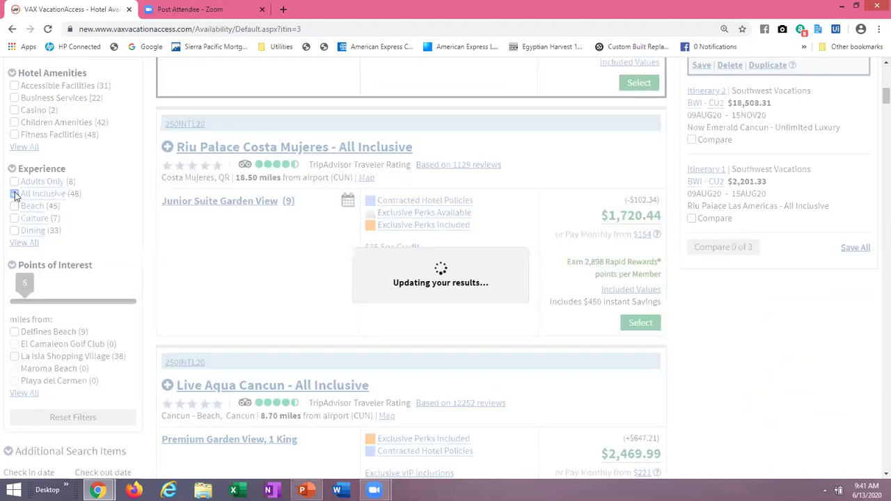
{"action": "left_click", "coordinate": [15, 206]}
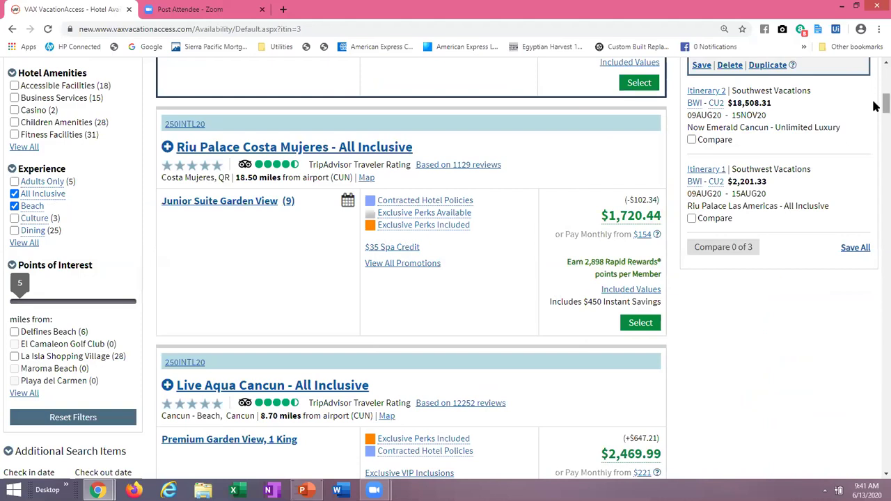
{"action": "scroll", "coordinate": [876, 119], "scroll_direction": "down", "scroll_amount": 2}
{"action": "scroll", "coordinate": [876, 121], "scroll_direction": "down", "scroll_amount": 8}
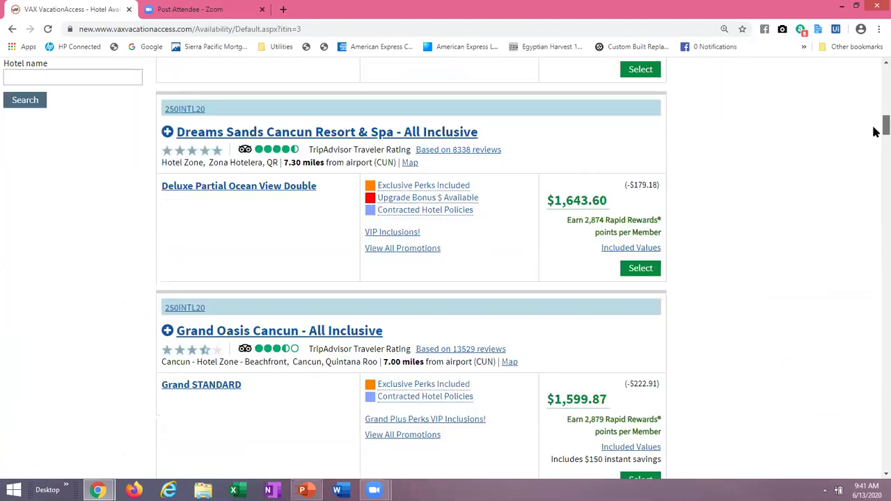
{"action": "scroll", "coordinate": [876, 148], "scroll_direction": "down", "scroll_amount": 7}
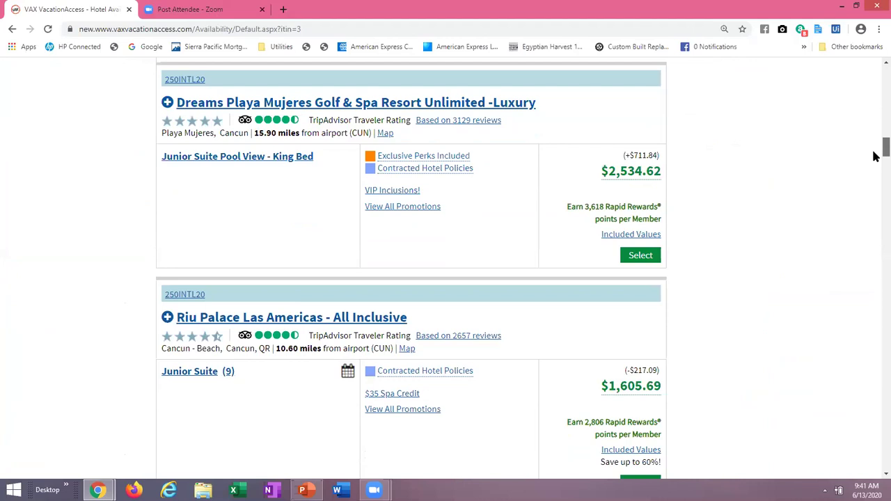
{"action": "scroll", "coordinate": [876, 158], "scroll_direction": "up", "scroll_amount": 2}
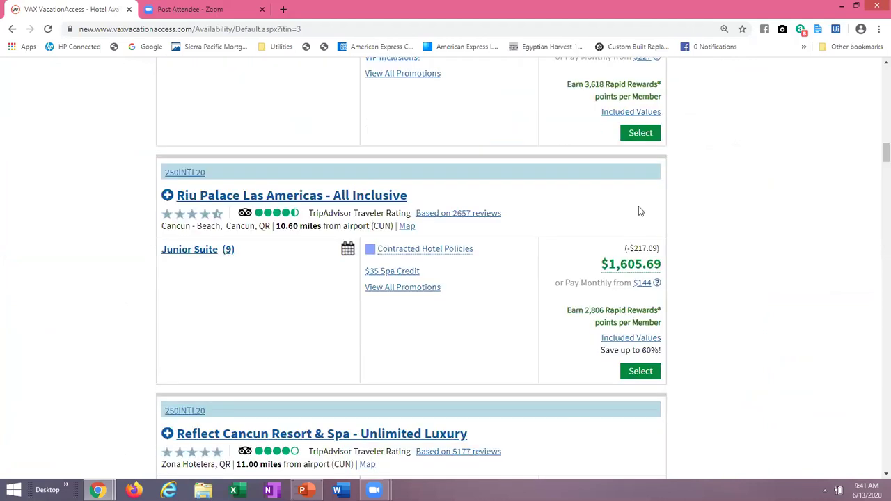
{"action": "left_click", "coordinate": [644, 371]}
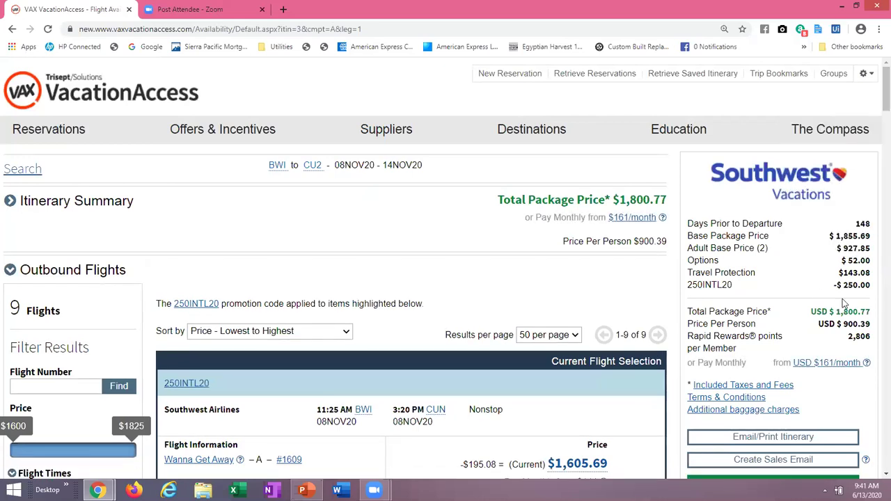
- Open the itinerary email form for the 08NOV20 to 14NOV20 Riu Palace Las Americas package
{"action": "scroll", "coordinate": [876, 126], "scroll_direction": "down", "scroll_amount": 3}
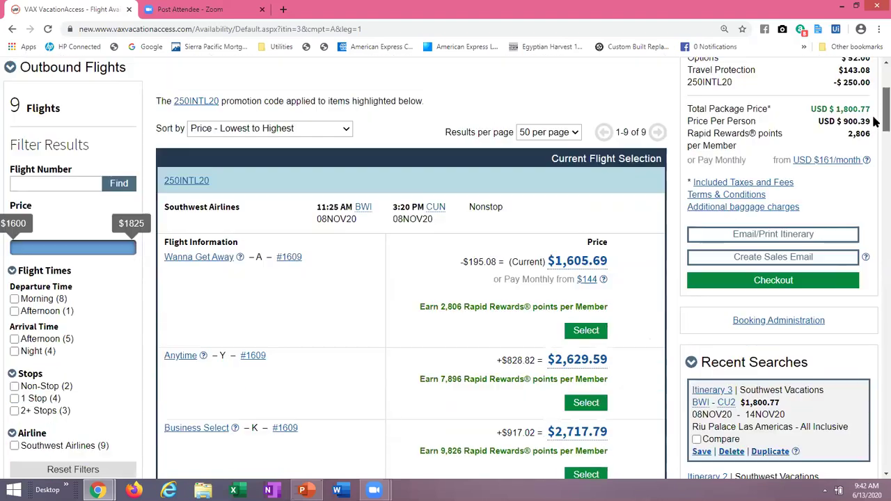
{"action": "scroll", "coordinate": [876, 125], "scroll_direction": "down", "scroll_amount": 2}
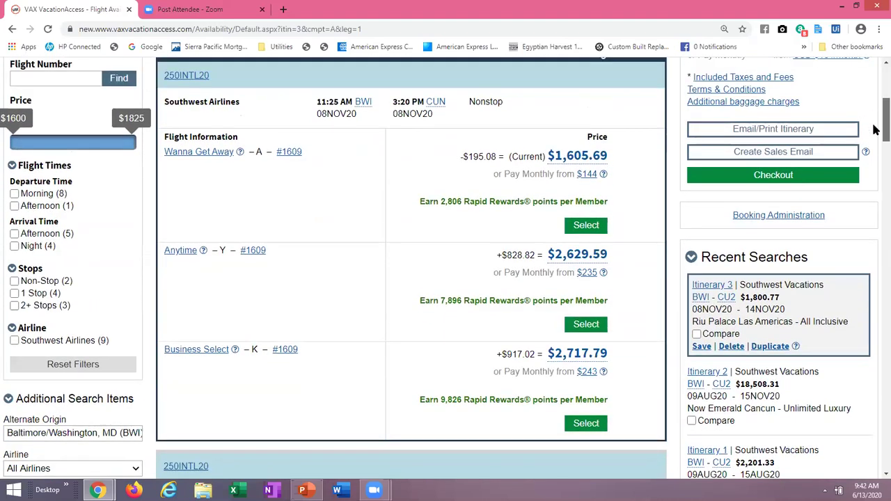
{"action": "scroll", "coordinate": [876, 130], "scroll_direction": "up", "scroll_amount": 1}
{"action": "left_click", "coordinate": [744, 152]}
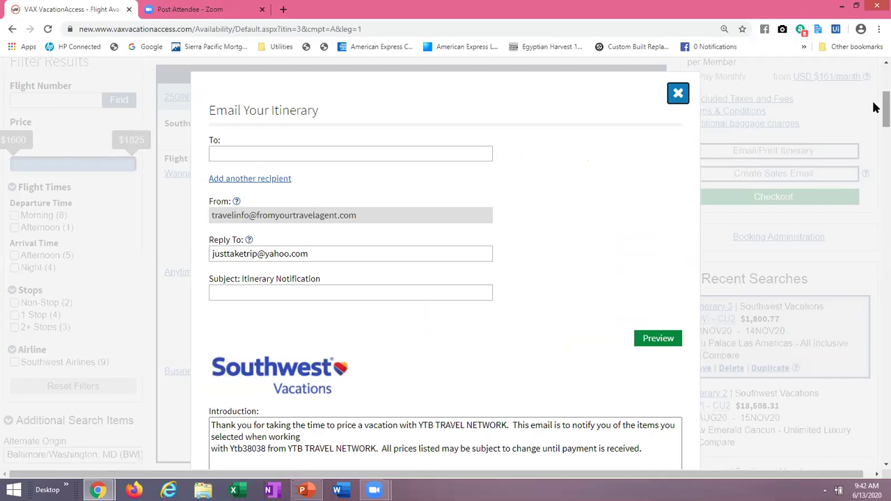
- Review the balance, deposit and full-payment due dates listed in the itinerary email
{"action": "scroll", "coordinate": [877, 109], "scroll_direction": "down", "scroll_amount": 1}
{"action": "left_click_drag", "start_coordinate": [876, 109], "coordinate": [877, 139]}
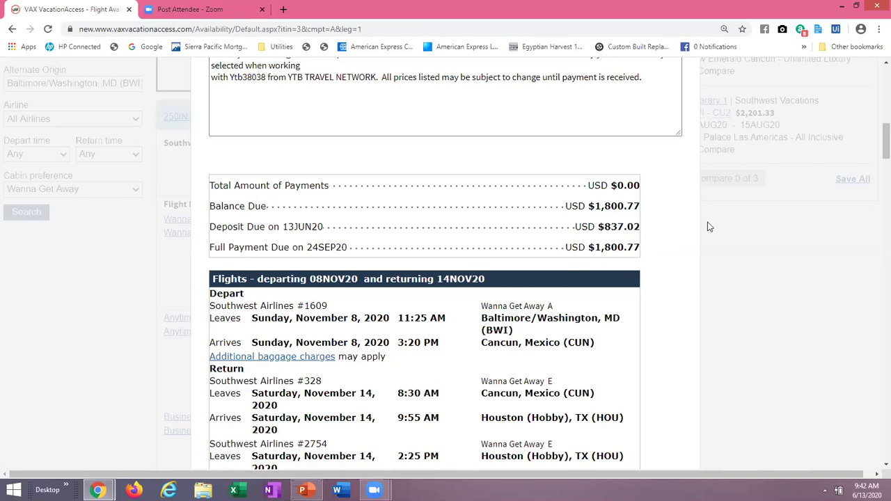
{"action": "left_click_drag", "start_coordinate": [877, 149], "coordinate": [876, 153]}
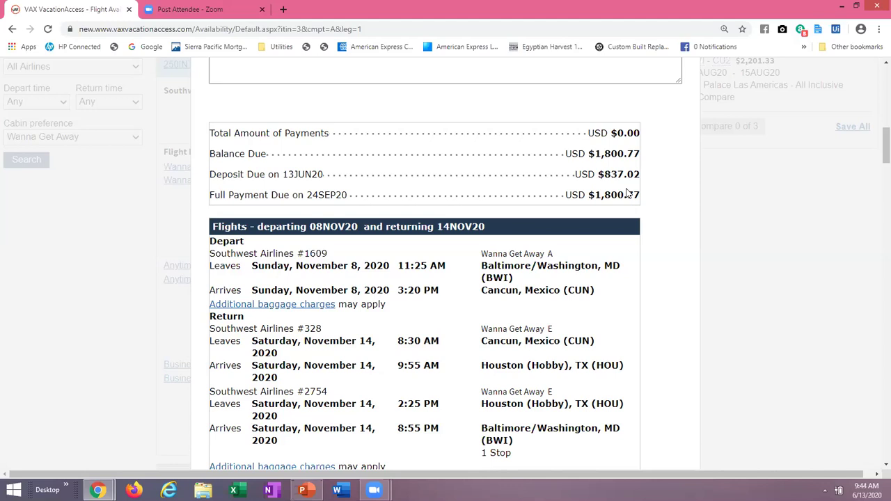
{"action": "scroll", "coordinate": [876, 155], "scroll_direction": "down", "scroll_amount": 2}
{"action": "scroll", "coordinate": [876, 155], "scroll_direction": "down", "scroll_amount": 1}
{"action": "scroll", "coordinate": [876, 163], "scroll_direction": "up", "scroll_amount": 1}
{"action": "scroll", "coordinate": [876, 167], "scroll_direction": "down", "scroll_amount": 3}
{"action": "left_click_drag", "start_coordinate": [876, 176], "coordinate": [876, 138]}
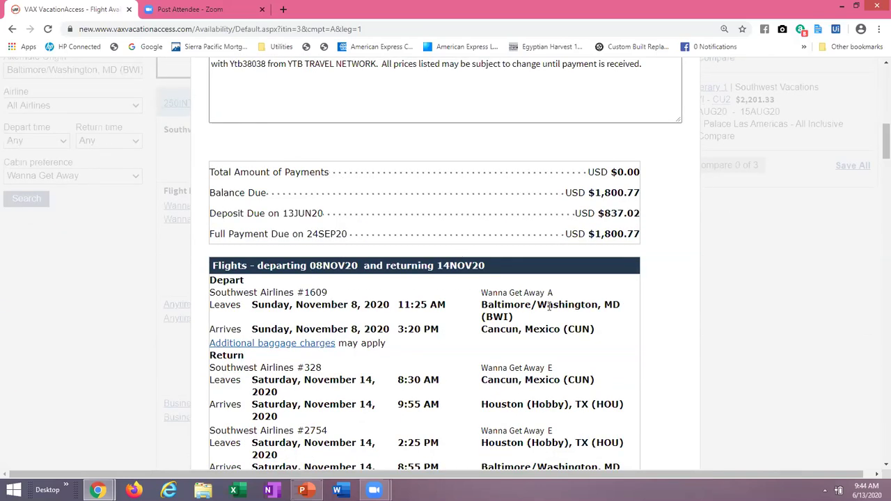
{"action": "mouse_move", "coordinate": [876, 154]}
{"action": "left_mouse_down"}
{"action": "mouse_move", "coordinate": [876, 171]}
{"action": "mouse_move", "coordinate": [877, 137]}
{"action": "left_mouse_up"}
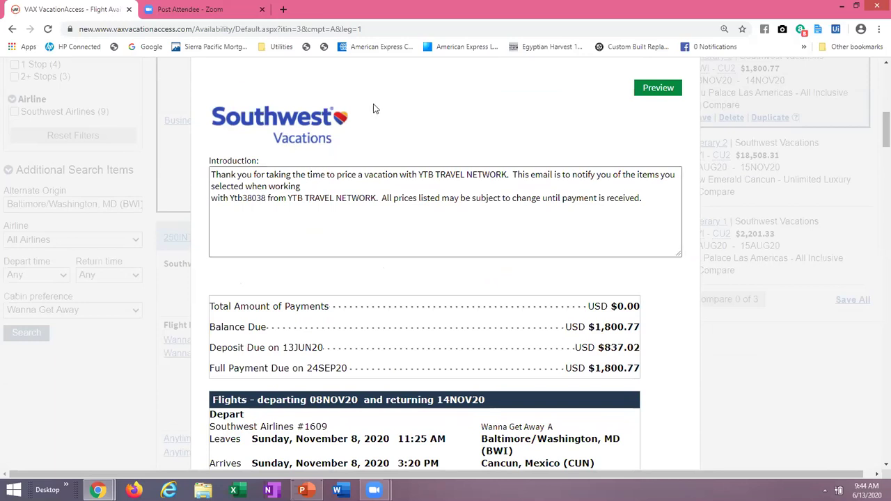
- Review the itinerary email's introduction, flight details, travel notes and hotel offers, and return to its payment summary
{"action": "scroll", "coordinate": [875, 133], "scroll_direction": "up", "scroll_amount": 1}
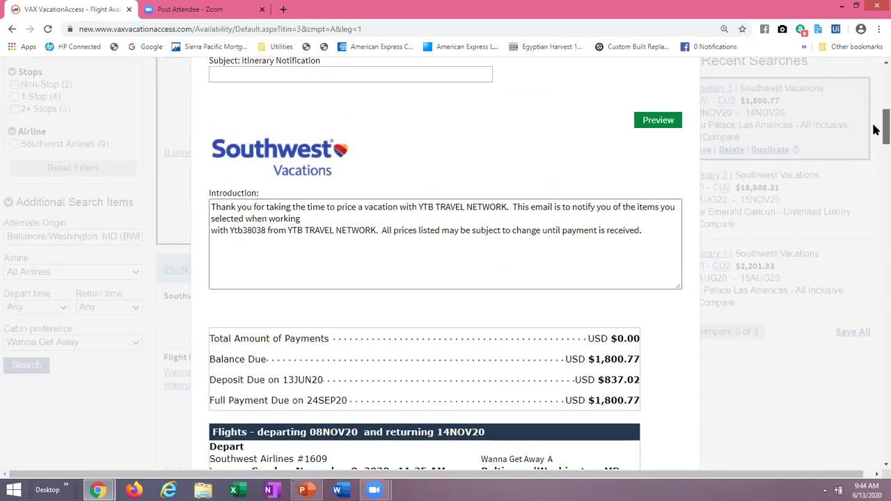
{"action": "scroll", "coordinate": [876, 136], "scroll_direction": "down", "scroll_amount": 2}
{"action": "scroll", "coordinate": [876, 138], "scroll_direction": "down", "scroll_amount": 2}
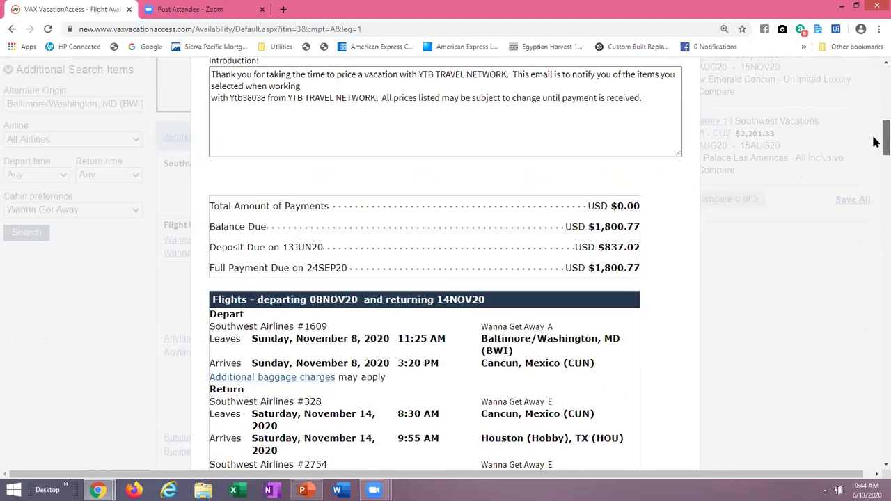
{"action": "scroll", "coordinate": [876, 142], "scroll_direction": "up", "scroll_amount": 2}
{"action": "scroll", "coordinate": [876, 147], "scroll_direction": "down", "scroll_amount": 5}
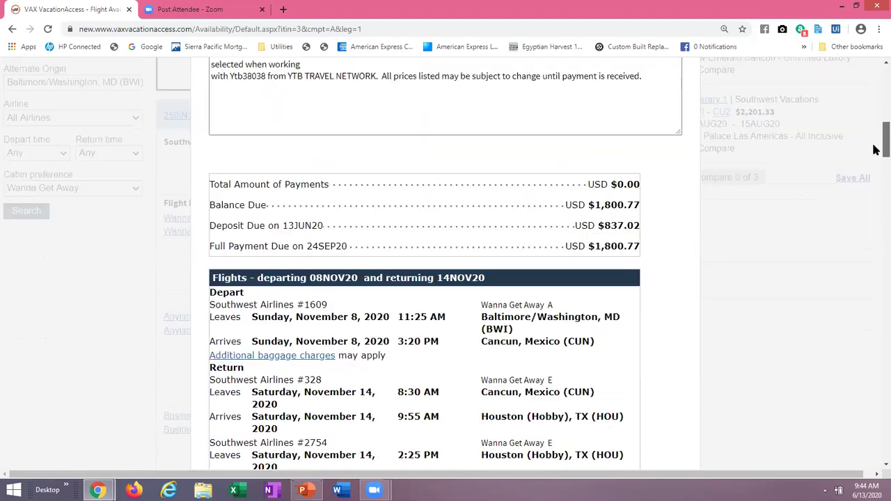
{"action": "scroll", "coordinate": [876, 153], "scroll_direction": "down", "scroll_amount": 4}
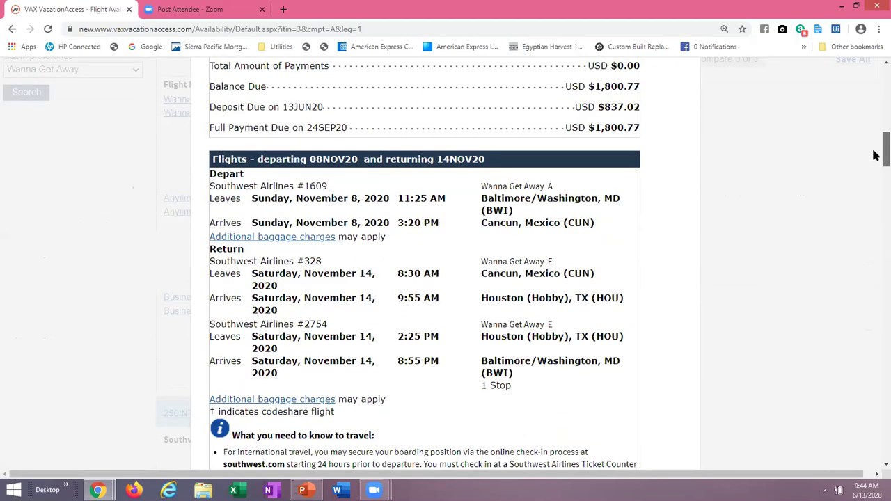
{"action": "scroll", "coordinate": [876, 162], "scroll_direction": "up", "scroll_amount": 2}
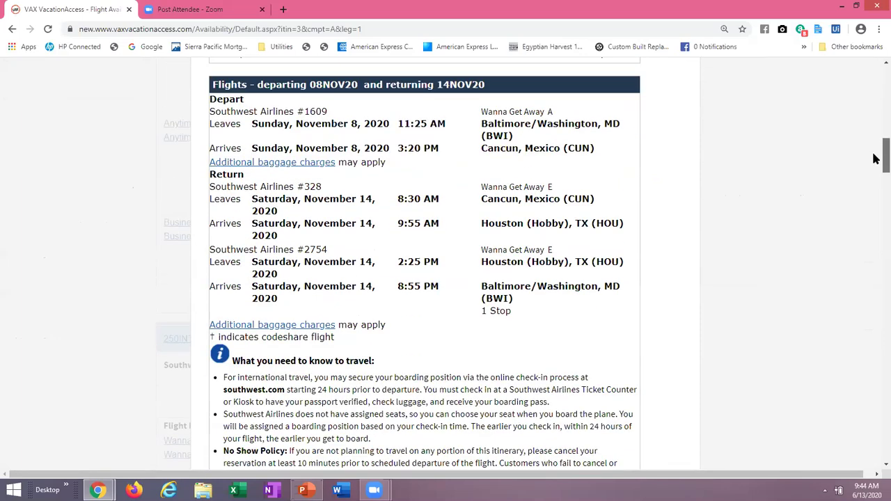
{"action": "scroll", "coordinate": [875, 174], "scroll_direction": "down", "scroll_amount": 8}
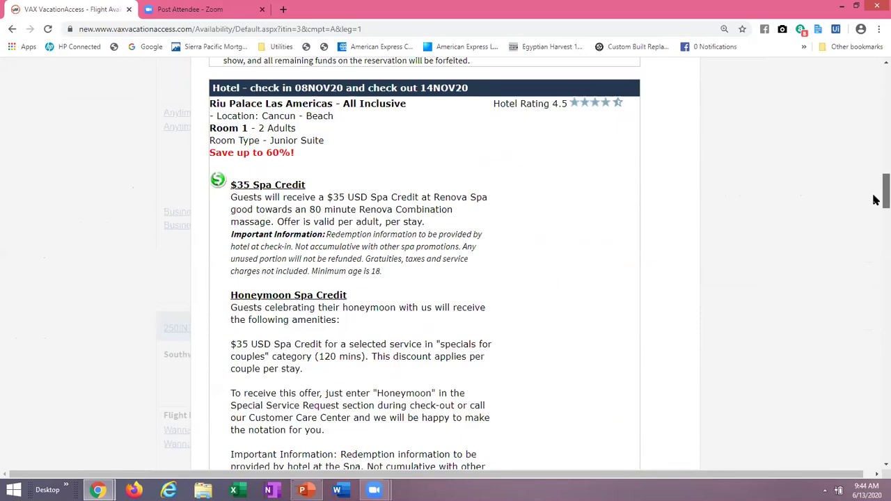
{"action": "scroll", "coordinate": [876, 129], "scroll_direction": "up", "scroll_amount": 12}
{"action": "scroll", "coordinate": [876, 128], "scroll_direction": "up", "scroll_amount": 3}
{"action": "scroll", "coordinate": [875, 123], "scroll_direction": "down", "scroll_amount": 1}
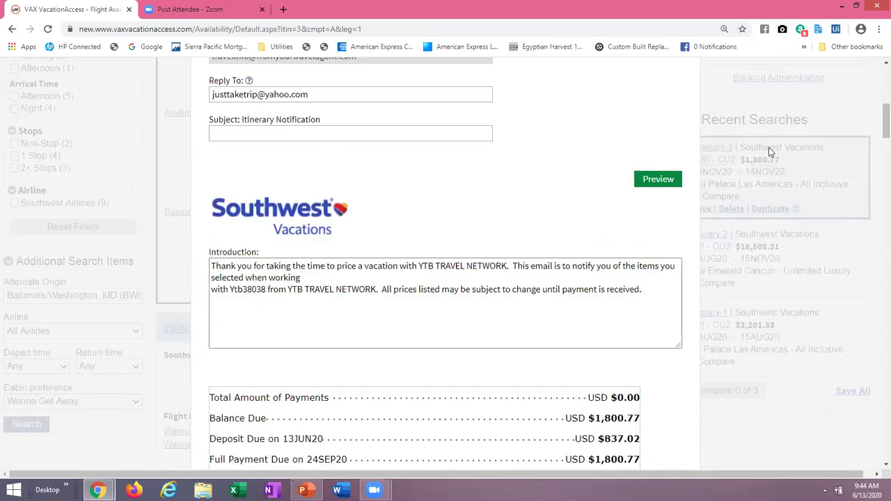
{"action": "mouse_move", "coordinate": [875, 120]}
{"action": "left_mouse_down"}
{"action": "mouse_move", "coordinate": [876, 141]}
{"action": "mouse_move", "coordinate": [876, 127]}
{"action": "left_mouse_up"}
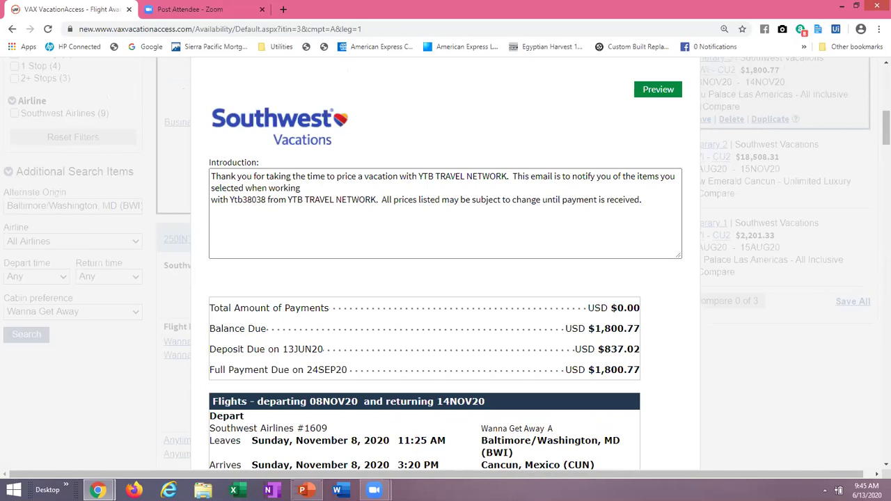
- Switch to Word and create a new blank document
{"action": "left_click", "coordinate": [337, 490]}
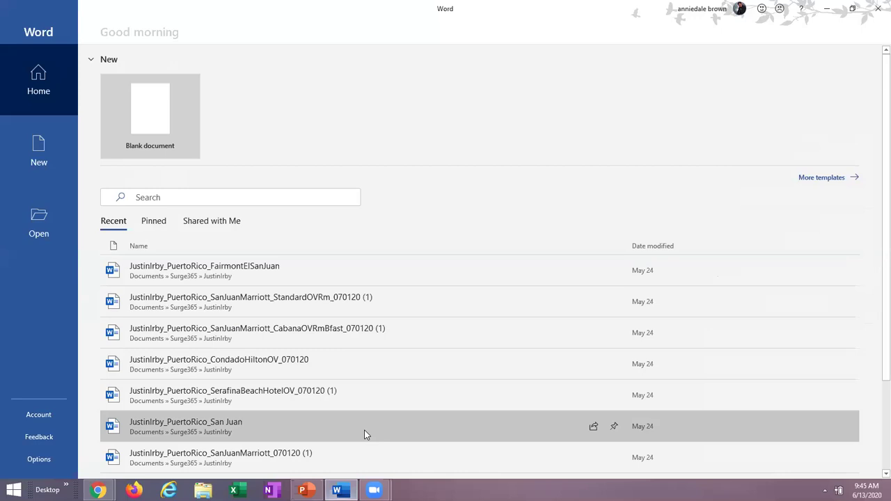
{"action": "left_click", "coordinate": [154, 124]}
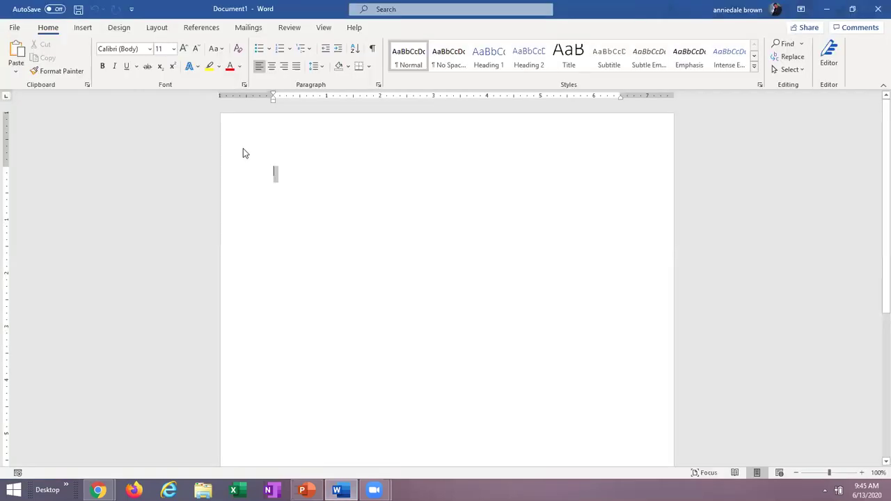
{"action": "right_click", "coordinate": [280, 162]}
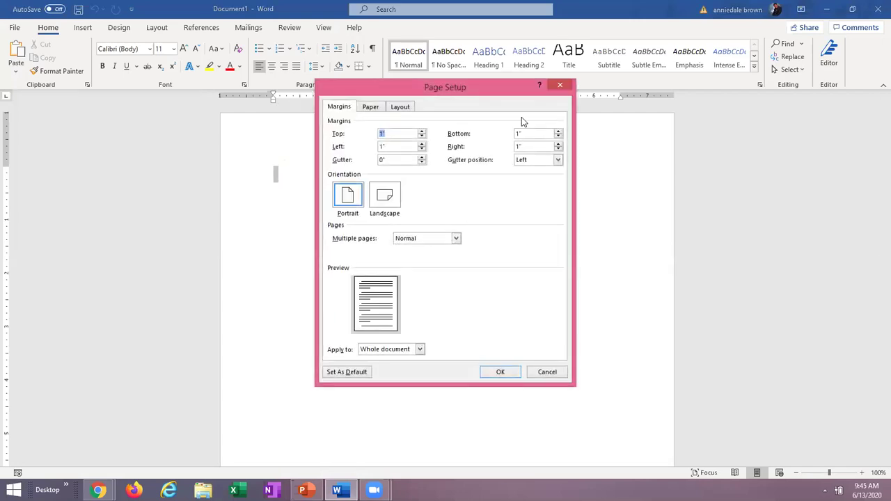
{"action": "left_click", "coordinate": [561, 87]}
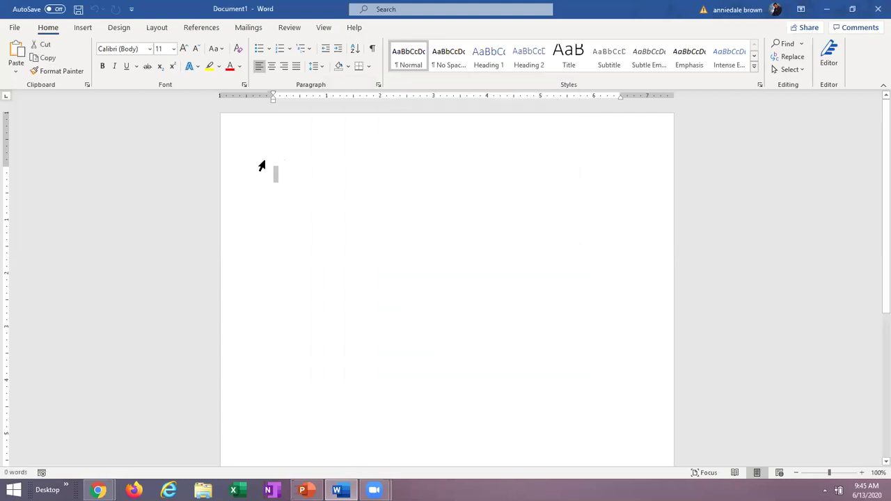
- Start inserting a picture from this device and browse to the Downloads folder
{"action": "left_click", "coordinate": [81, 26]}
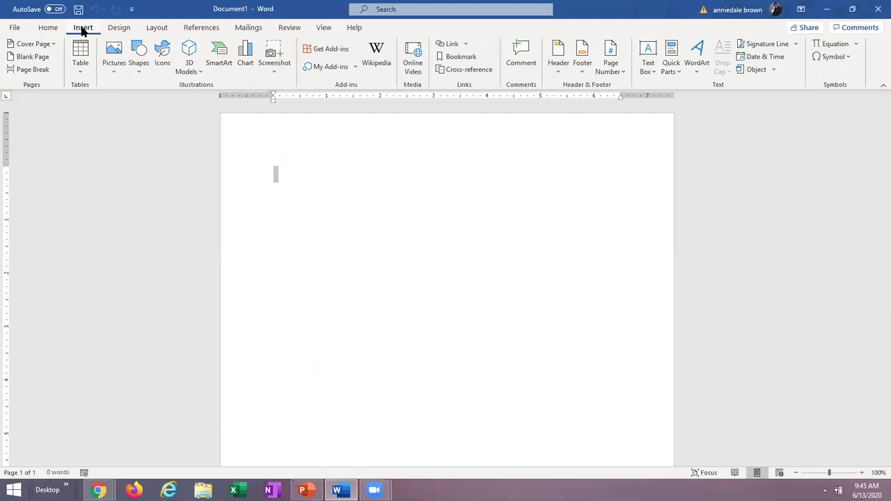
{"action": "left_click", "coordinate": [114, 56]}
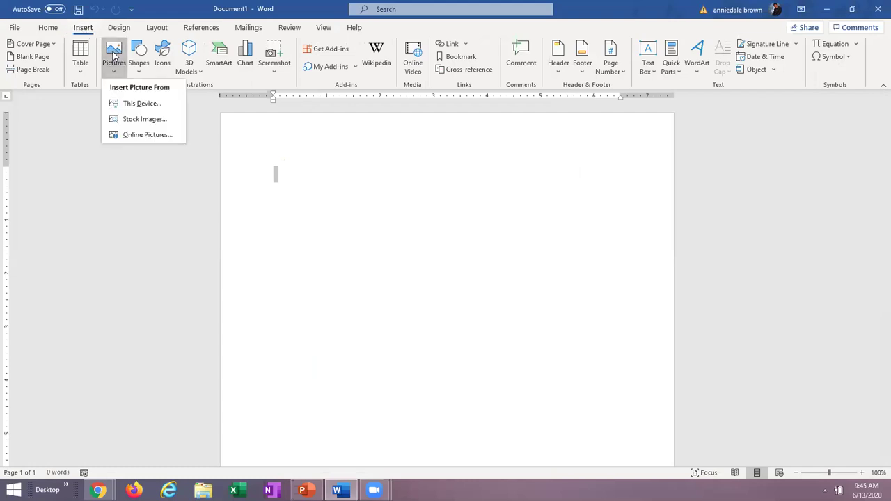
{"action": "left_click", "coordinate": [128, 106]}
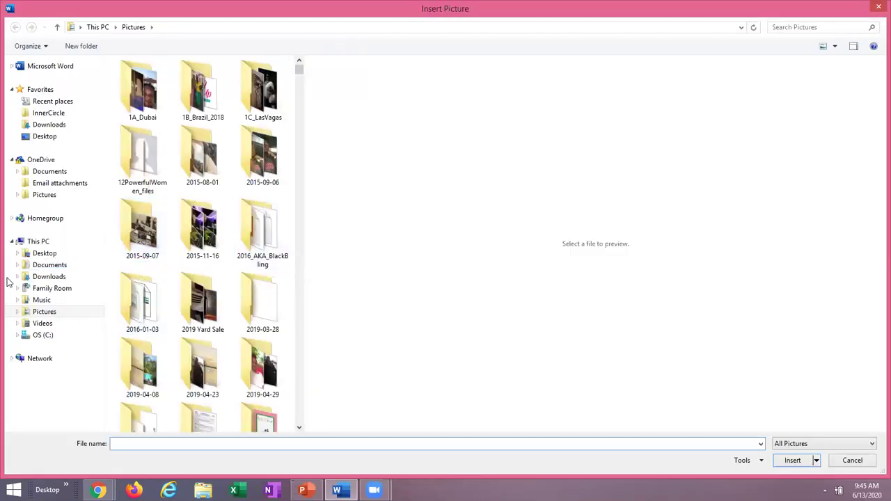
{"action": "left_click", "coordinate": [48, 268]}
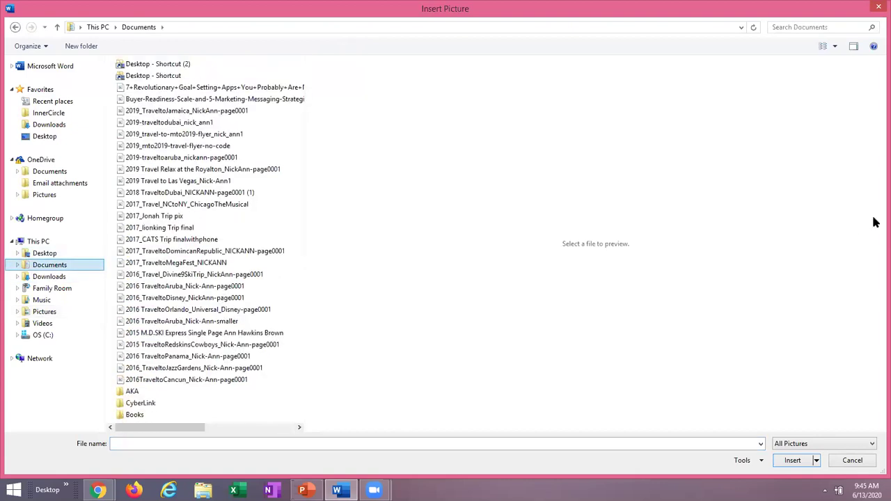
{"action": "left_click", "coordinate": [45, 279]}
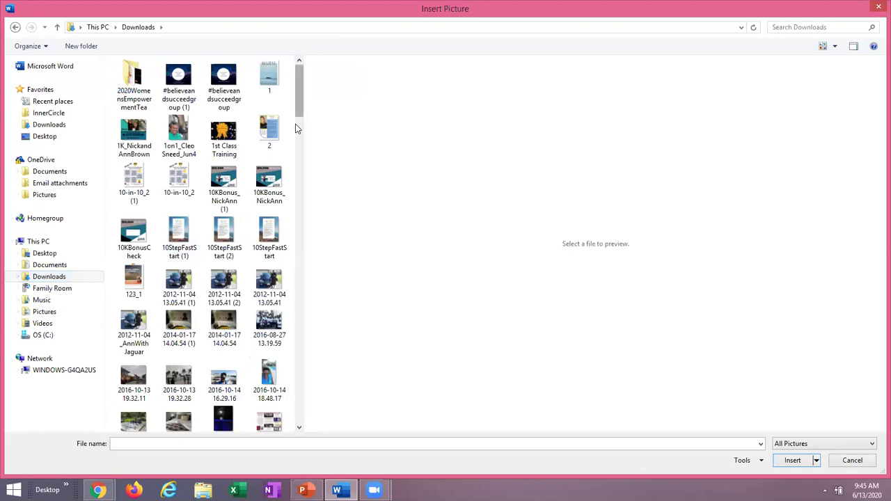
- Look through the pictures in the Downloads folder for a logo to insert
{"action": "scroll", "coordinate": [296, 128], "scroll_direction": "down", "scroll_amount": 10}
{"action": "scroll", "coordinate": [291, 211], "scroll_direction": "down", "scroll_amount": 15}
{"action": "scroll", "coordinate": [284, 348], "scroll_direction": "down", "scroll_amount": 20}
{"action": "scroll", "coordinate": [285, 347], "scroll_direction": "up", "scroll_amount": 5}
{"action": "scroll", "coordinate": [284, 346], "scroll_direction": "up", "scroll_amount": 3}
{"action": "scroll", "coordinate": [284, 346], "scroll_direction": "down", "scroll_amount": 3}
{"action": "scroll", "coordinate": [284, 351], "scroll_direction": "up", "scroll_amount": 12}
{"action": "scroll", "coordinate": [282, 357], "scroll_direction": "up", "scroll_amount": 12}
{"action": "scroll", "coordinate": [287, 257], "scroll_direction": "up", "scroll_amount": 10}
{"action": "scroll", "coordinate": [288, 242], "scroll_direction": "up", "scroll_amount": 2}
{"action": "scroll", "coordinate": [287, 241], "scroll_direction": "up", "scroll_amount": 4}
{"action": "scroll", "coordinate": [288, 251], "scroll_direction": "down", "scroll_amount": 15}
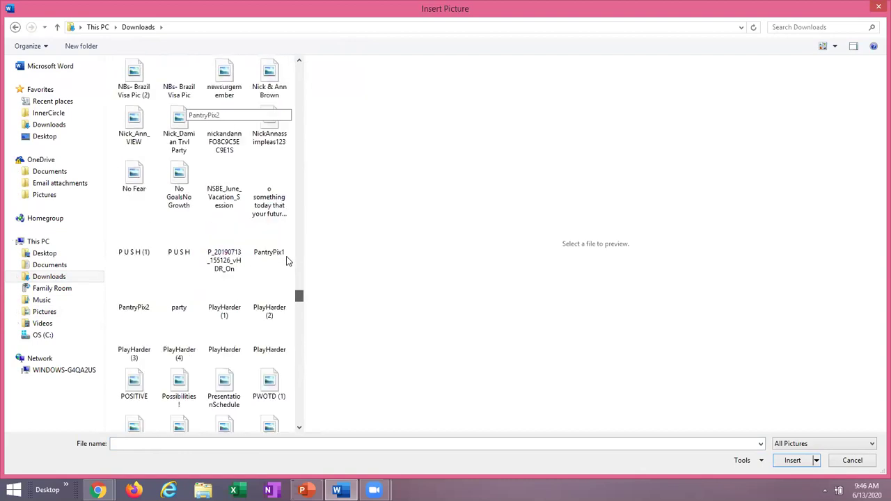
{"action": "scroll", "coordinate": [287, 260], "scroll_direction": "up", "scroll_amount": 4}
{"action": "scroll", "coordinate": [287, 261], "scroll_direction": "up", "scroll_amount": 10}
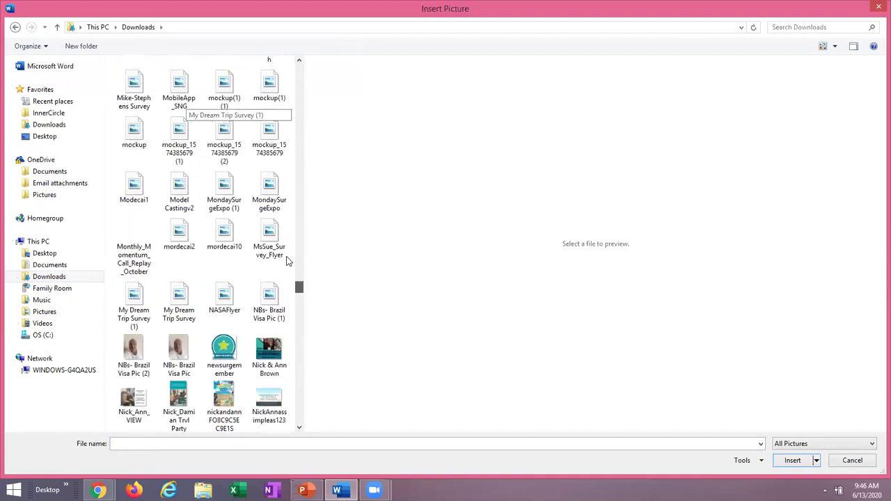
{"action": "scroll", "coordinate": [287, 261], "scroll_direction": "up", "scroll_amount": 3}
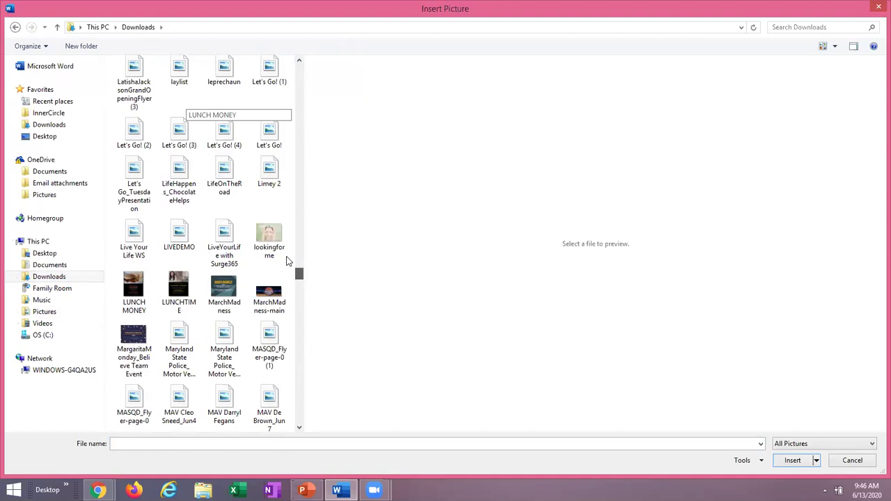
{"action": "scroll", "coordinate": [288, 261], "scroll_direction": "down", "scroll_amount": 1}
{"action": "scroll", "coordinate": [288, 260], "scroll_direction": "up", "scroll_amount": 1}
{"action": "scroll", "coordinate": [288, 260], "scroll_direction": "down", "scroll_amount": 2}
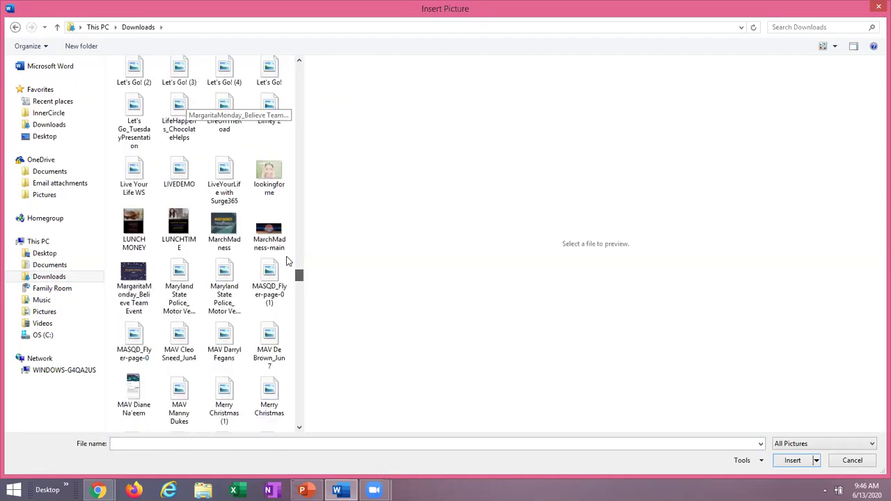
{"action": "scroll", "coordinate": [288, 260], "scroll_direction": "up", "scroll_amount": 5}
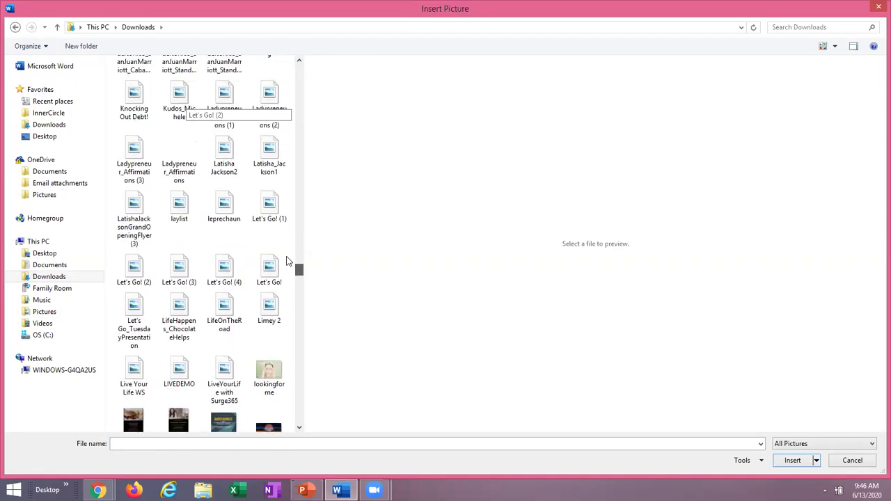
{"action": "scroll", "coordinate": [289, 259], "scroll_direction": "down", "scroll_amount": 1}
{"action": "scroll", "coordinate": [290, 251], "scroll_direction": "up", "scroll_amount": 15}
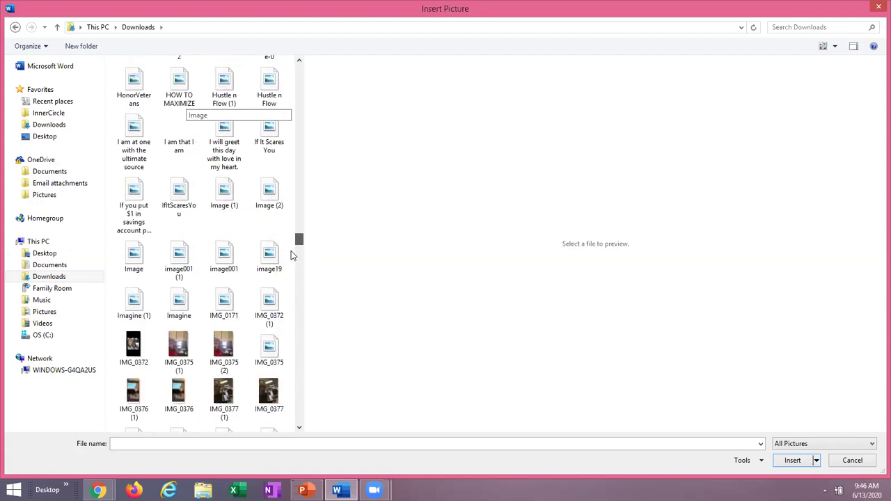
{"action": "scroll", "coordinate": [286, 234], "scroll_direction": "up", "scroll_amount": 12}
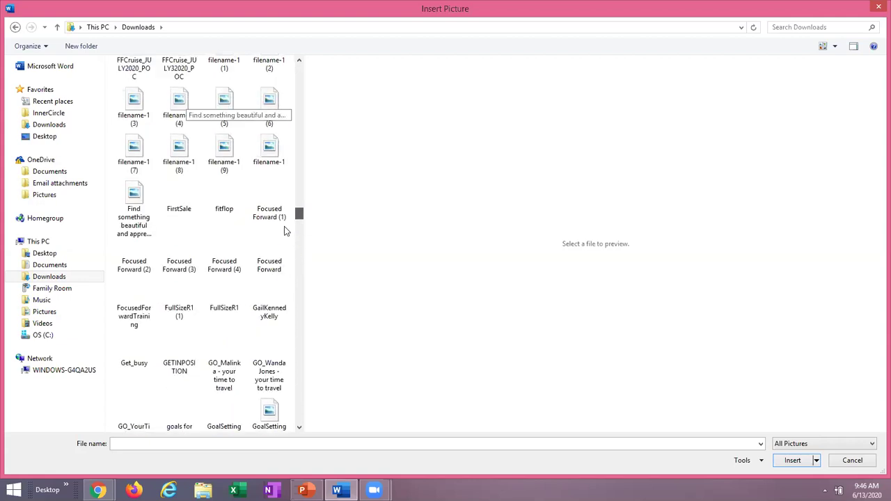
{"action": "scroll", "coordinate": [282, 215], "scroll_direction": "up", "scroll_amount": 12}
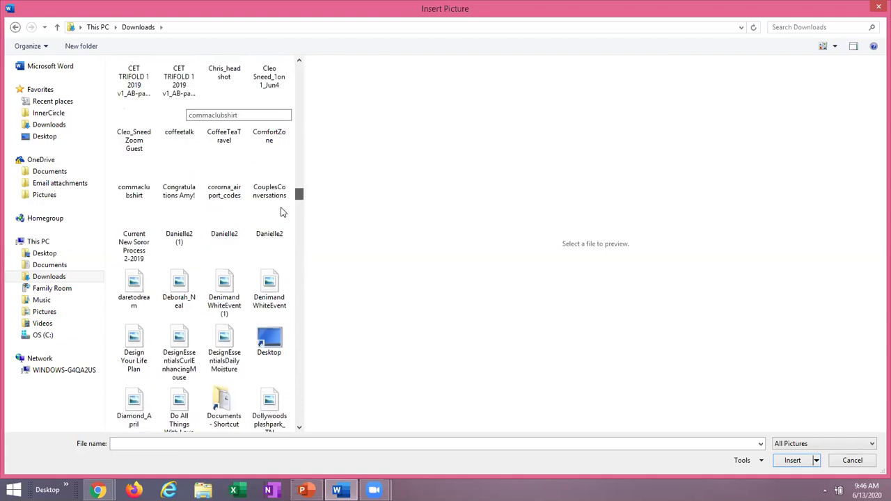
{"action": "scroll", "coordinate": [282, 195], "scroll_direction": "up", "scroll_amount": 10}
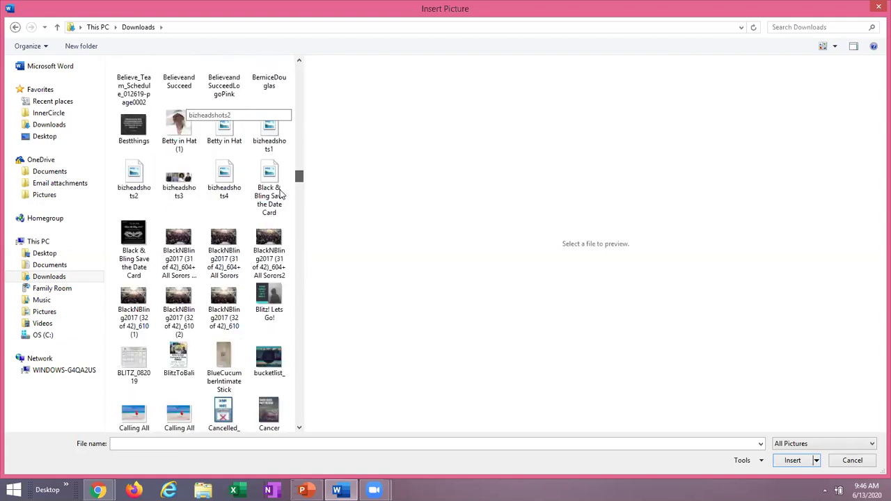
{"action": "scroll", "coordinate": [280, 187], "scroll_direction": "up", "scroll_amount": 5}
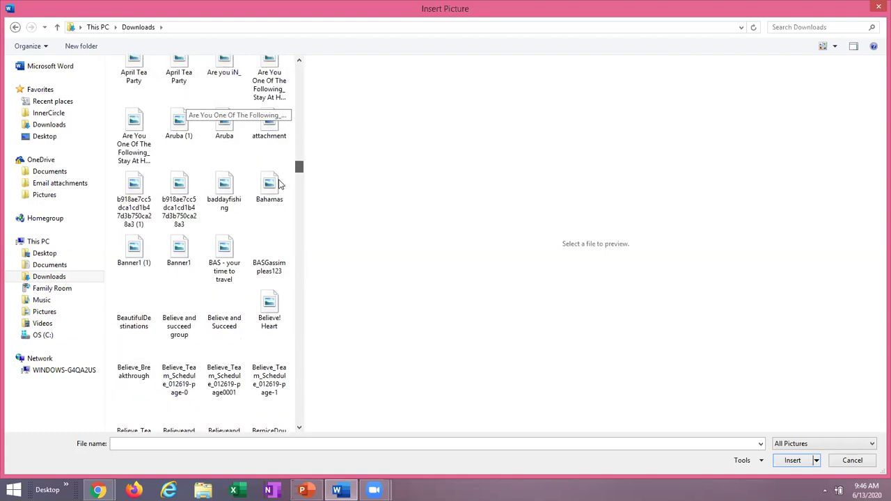
- Find the BelieveandSucceedLogoPink picture among the Downloads files and insert it into the document
{"action": "scroll", "coordinate": [278, 191], "scroll_direction": "down", "scroll_amount": 9}
{"action": "scroll", "coordinate": [278, 186], "scroll_direction": "up", "scroll_amount": 2}
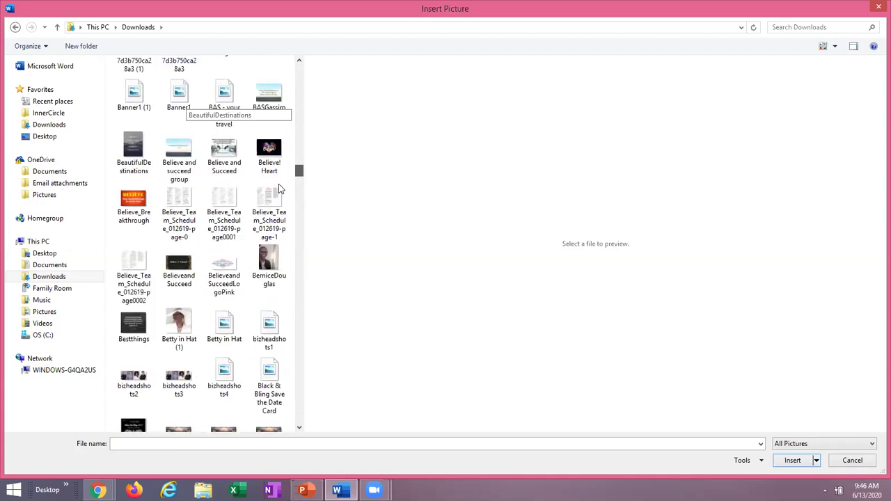
{"action": "scroll", "coordinate": [298, 178], "scroll_direction": "down", "scroll_amount": 2}
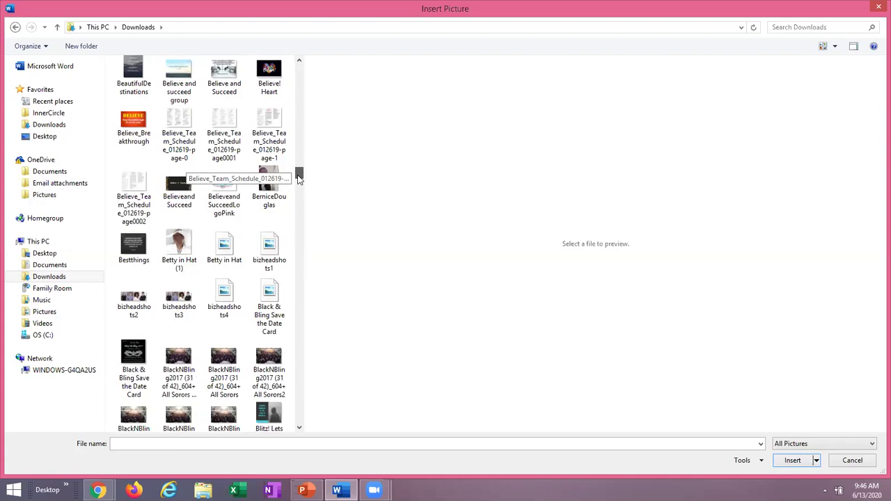
{"action": "scroll", "coordinate": [298, 179], "scroll_direction": "down", "scroll_amount": 2}
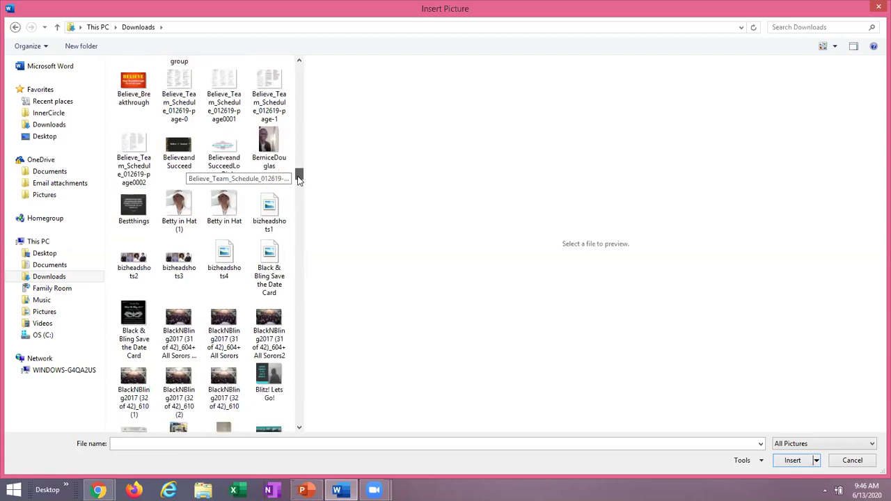
{"action": "left_click", "coordinate": [223, 154]}
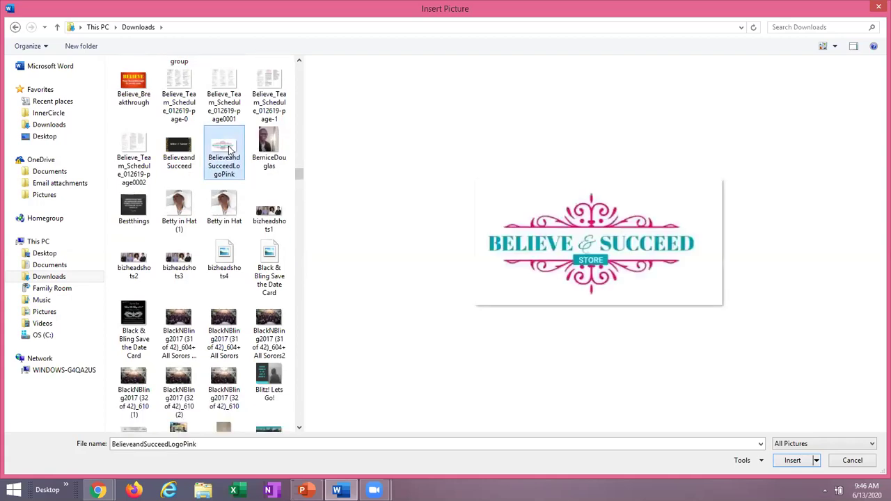
{"action": "left_click", "coordinate": [798, 464]}
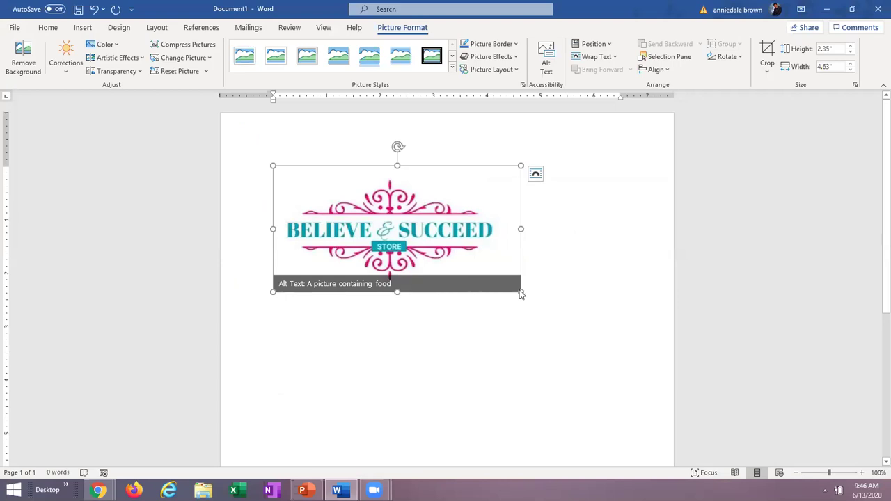
- Shrink the logo to about 1.26" high by 2.48" wide and start a new line below it
{"action": "left_click_drag", "start_coordinate": [521, 293], "coordinate": [407, 223]}
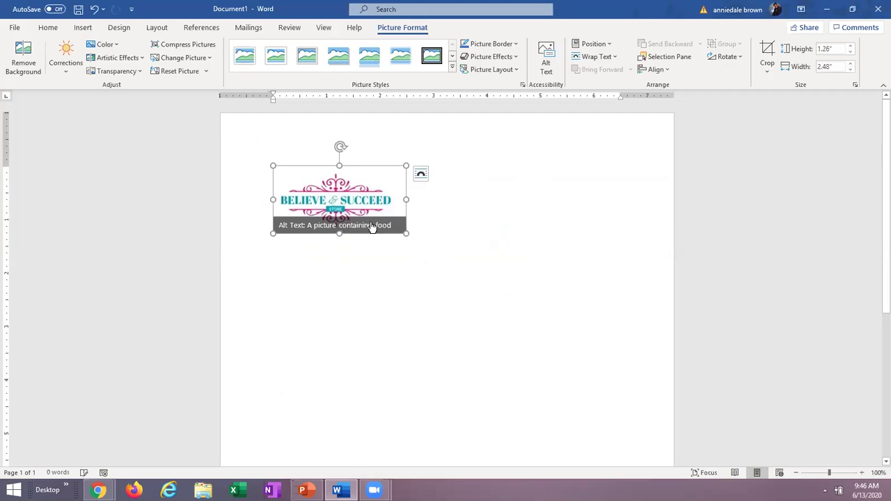
{"action": "left_click", "coordinate": [416, 243]}
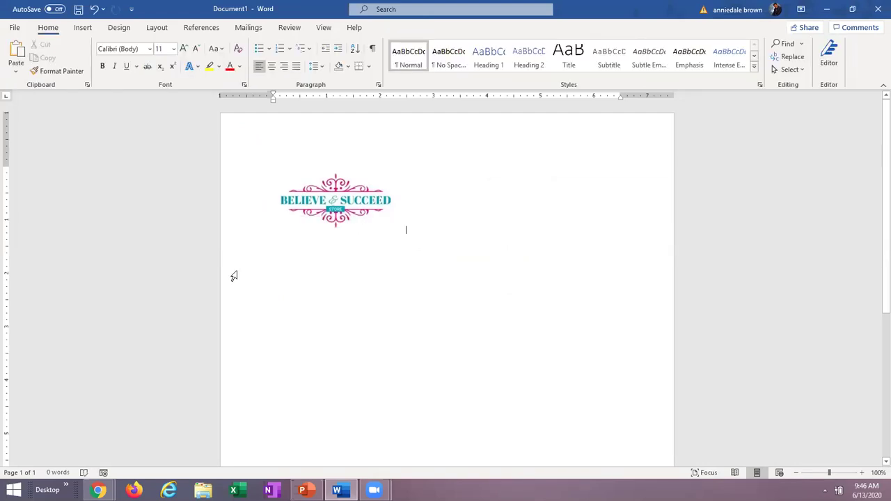
{"action": "key", "text": "Return"}
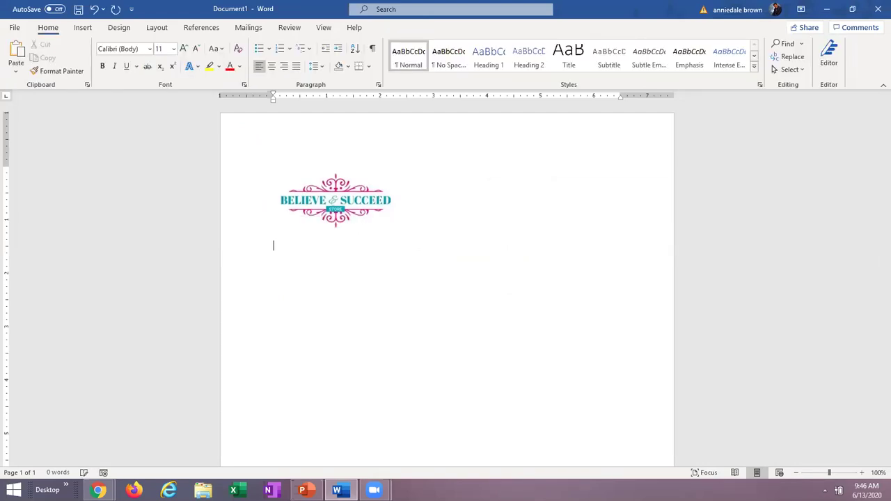
- Switch to VAX VacationAccess in Chrome, copy the itinerary from the payment totals through the Options line of the price summary, and return to Word
{"action": "mouse_move", "coordinate": [99, 490]}
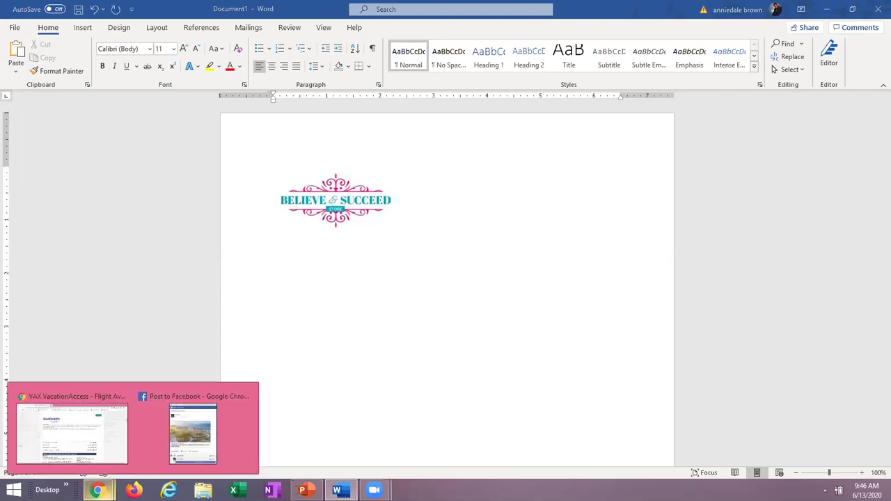
{"action": "left_click", "coordinate": [90, 443]}
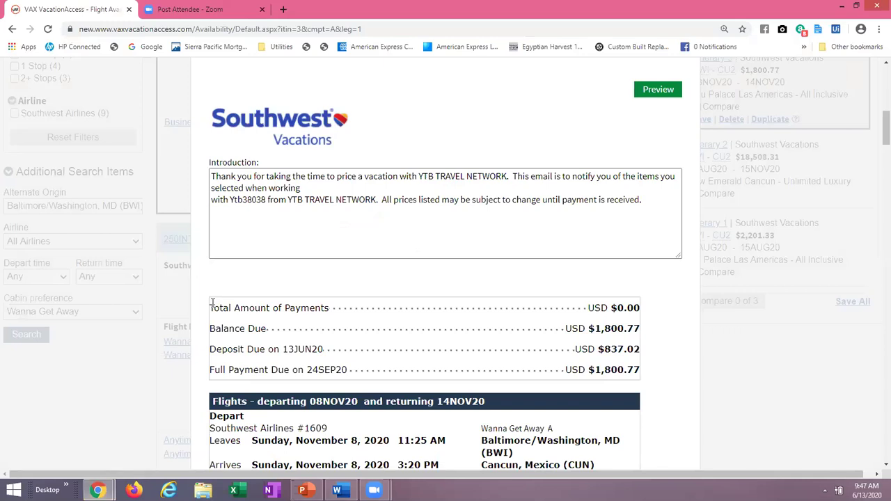
{"action": "left_click_drag", "start_coordinate": [235, 301], "coordinate": [639, 160]}
{"action": "left_click_drag", "start_coordinate": [628, 126], "coordinate": [628, 126]}
{"action": "right_click", "coordinate": [628, 126]}
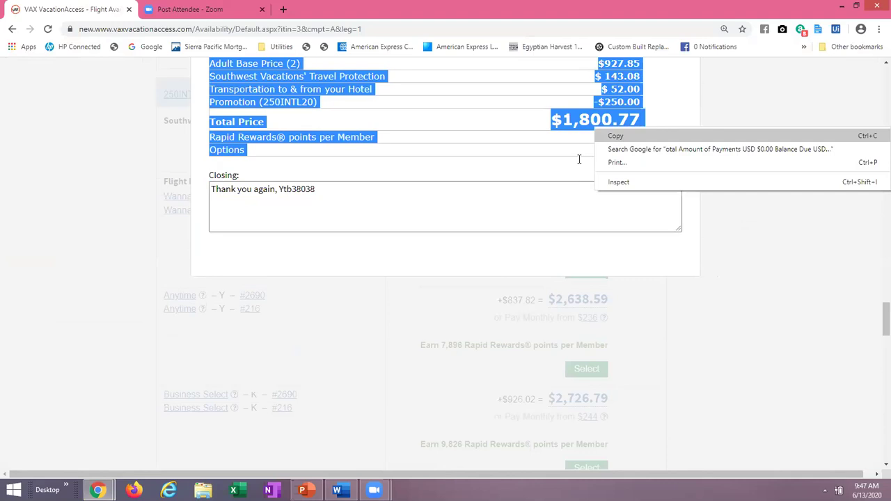
{"action": "left_click", "coordinate": [616, 136]}
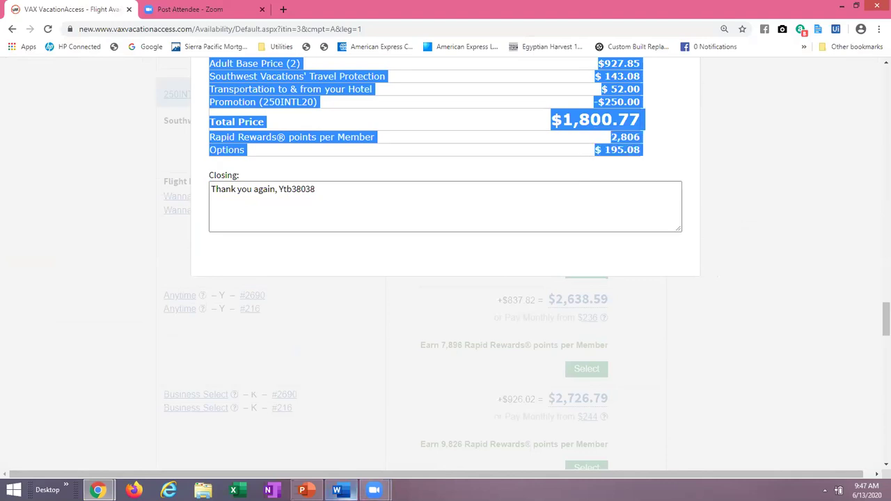
{"action": "left_click", "coordinate": [337, 490]}
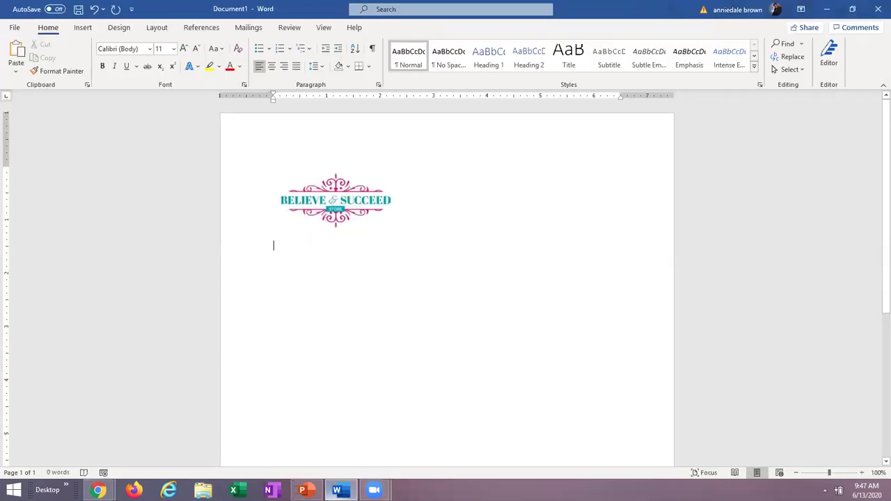
- Try pasting the copied itinerary below the logo as text only, and undo the paste
{"action": "right_click", "coordinate": [279, 250]}
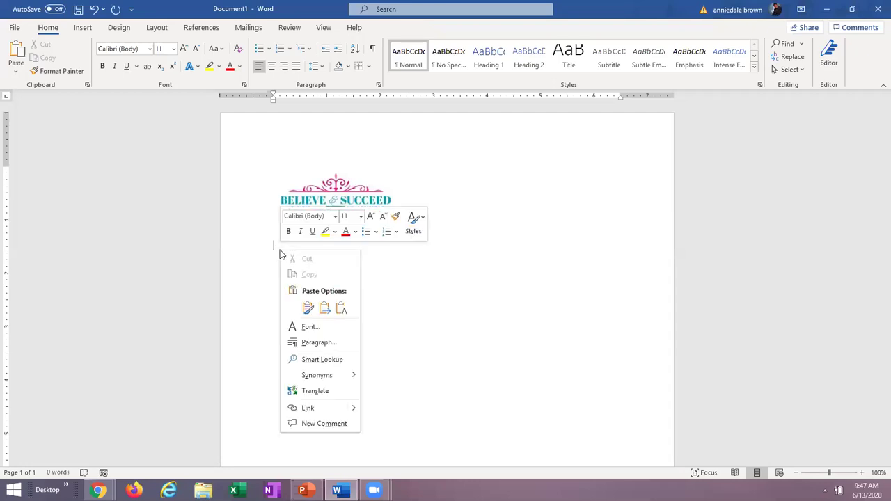
{"action": "left_click", "coordinate": [342, 309]}
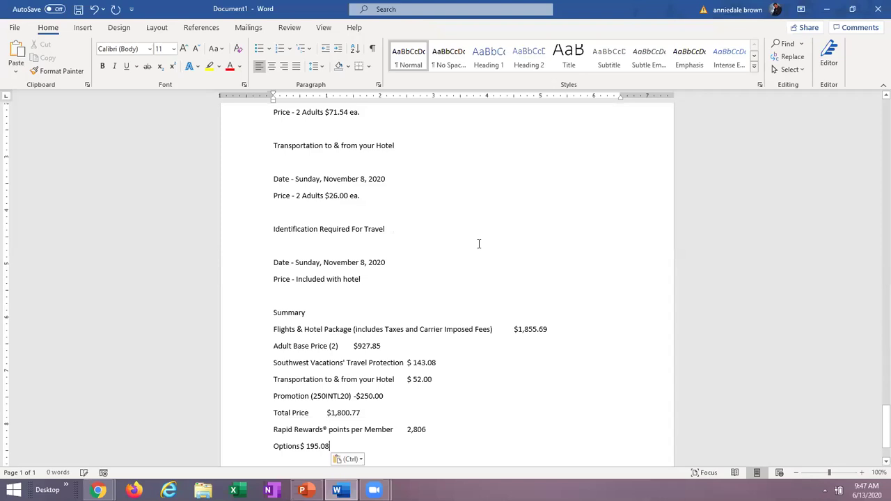
{"action": "key", "text": "ctrl+z"}
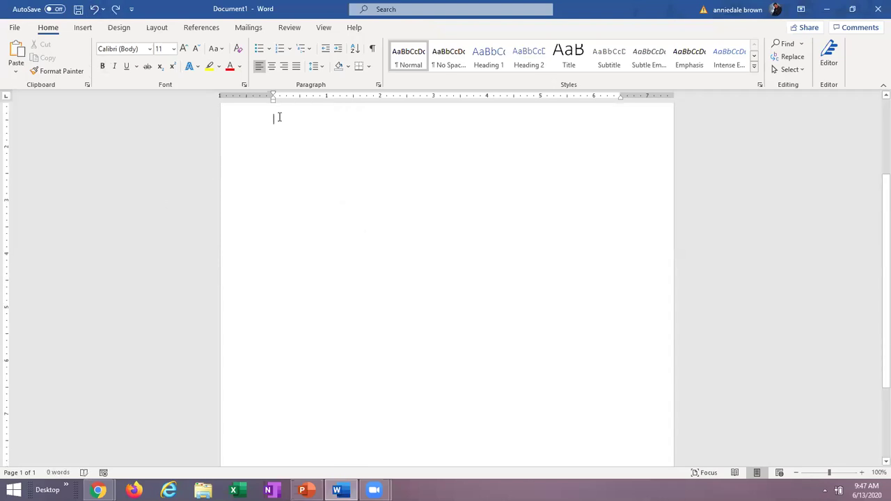
- Paste the copied itinerary below the logo with the Merge Formatting option
{"action": "right_click", "coordinate": [279, 117]}
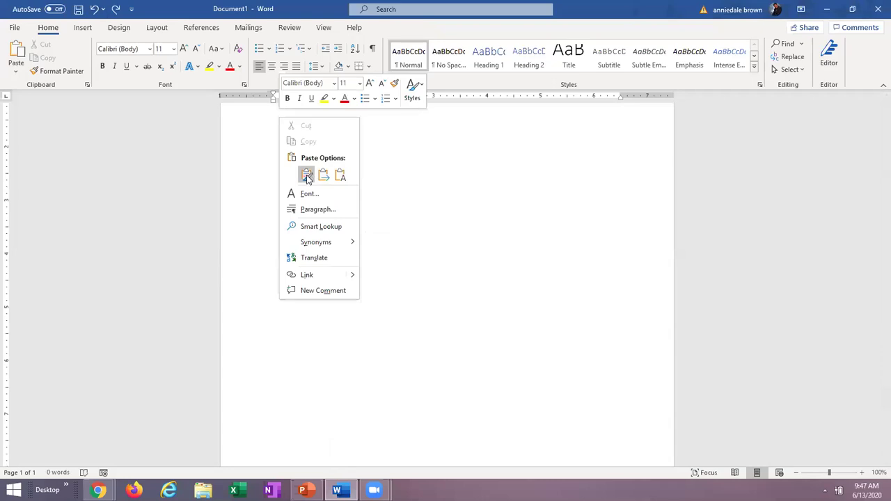
{"action": "left_click", "coordinate": [323, 176]}
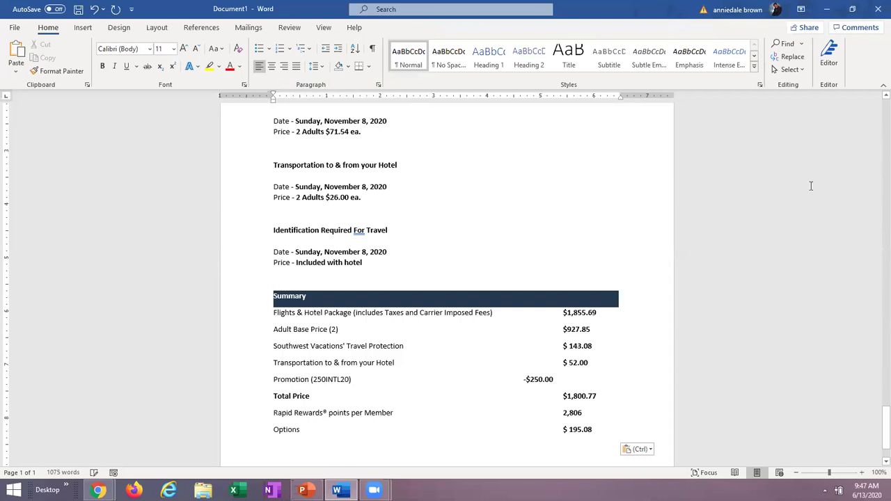
- Restore the missing "T" at the start of "Total Amount of Payments" in the pasted payment summary below the logo
{"action": "scroll", "coordinate": [876, 98], "scroll_direction": "up", "scroll_amount": 5}
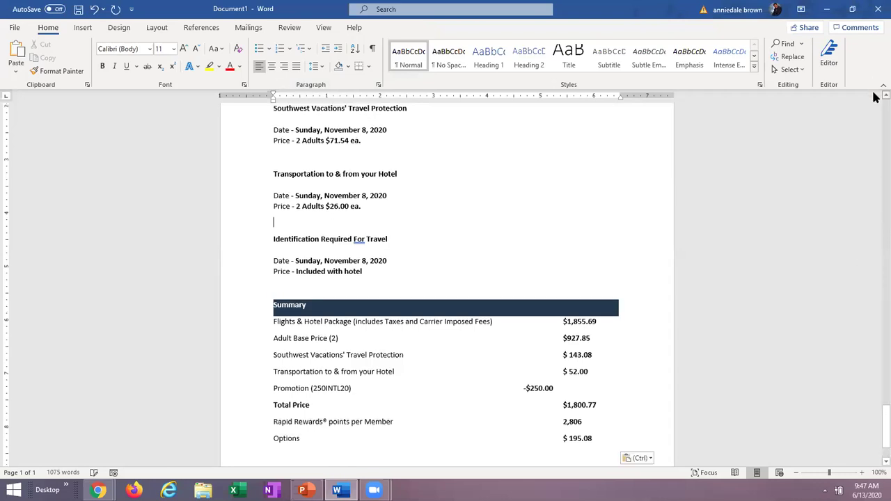
{"action": "scroll", "coordinate": [876, 98], "scroll_direction": "up", "scroll_amount": 3}
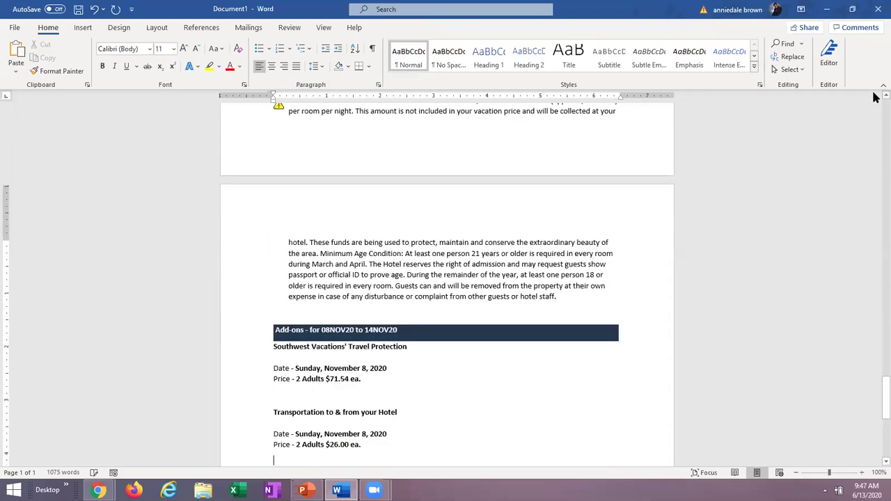
{"action": "scroll", "coordinate": [876, 98], "scroll_direction": "up", "scroll_amount": 3}
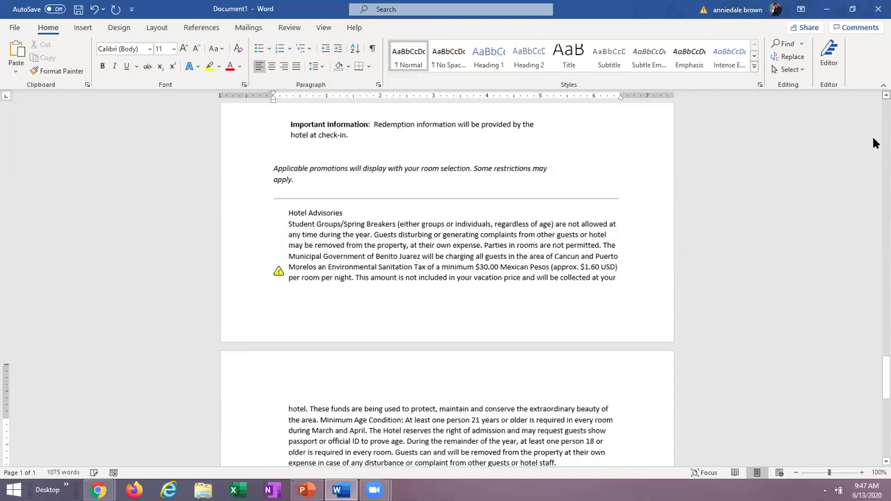
{"action": "left_click_drag", "start_coordinate": [876, 373], "coordinate": [875, 123]}
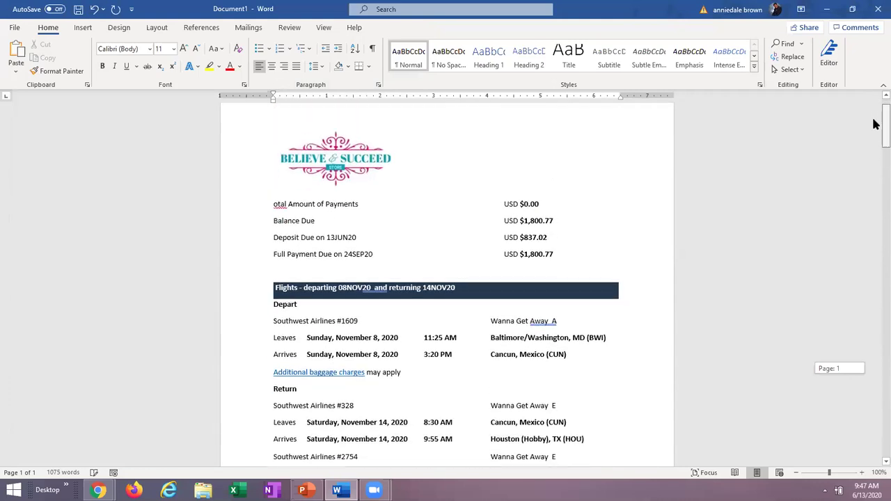
{"action": "left_click", "coordinate": [274, 200]}
{"action": "type", "text": "R"}
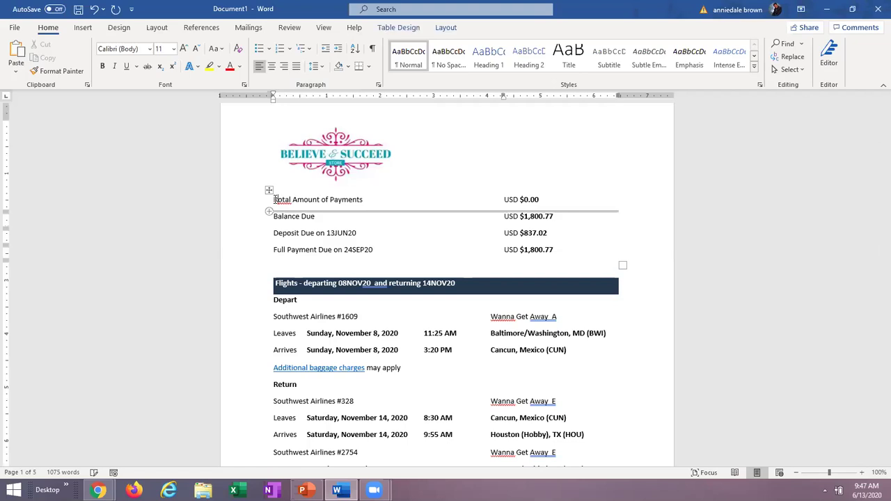
{"action": "key", "text": "ctrl+z"}
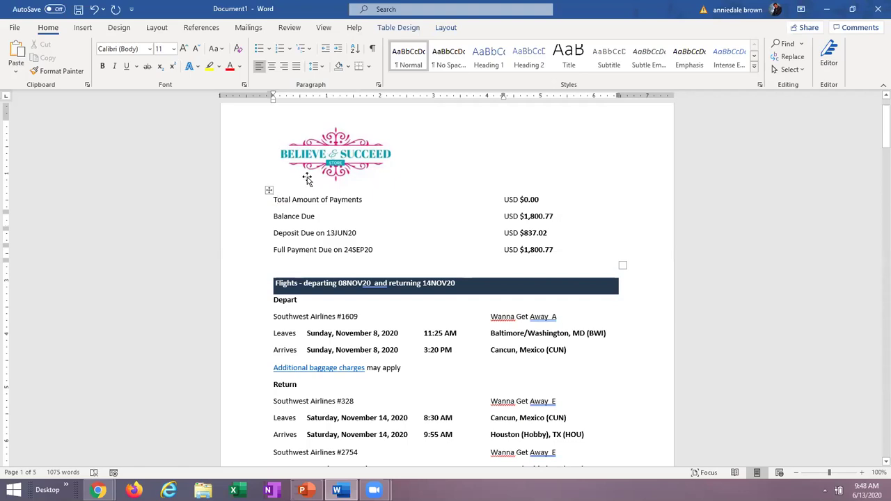
{"action": "mouse_move", "coordinate": [274, 197]}
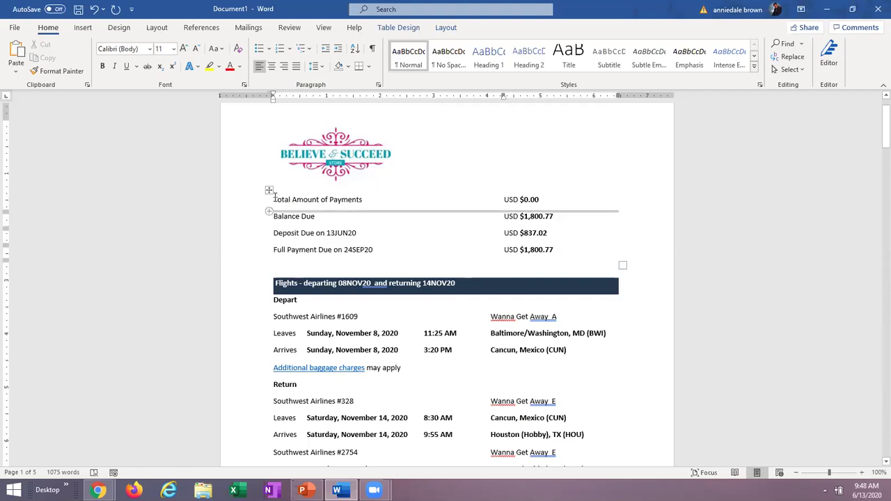
- Clear the Total Amount of Payments row in the payment summary and change the full payment due date to 10SEP20
{"action": "left_click_drag", "start_coordinate": [274, 197], "coordinate": [534, 202]}
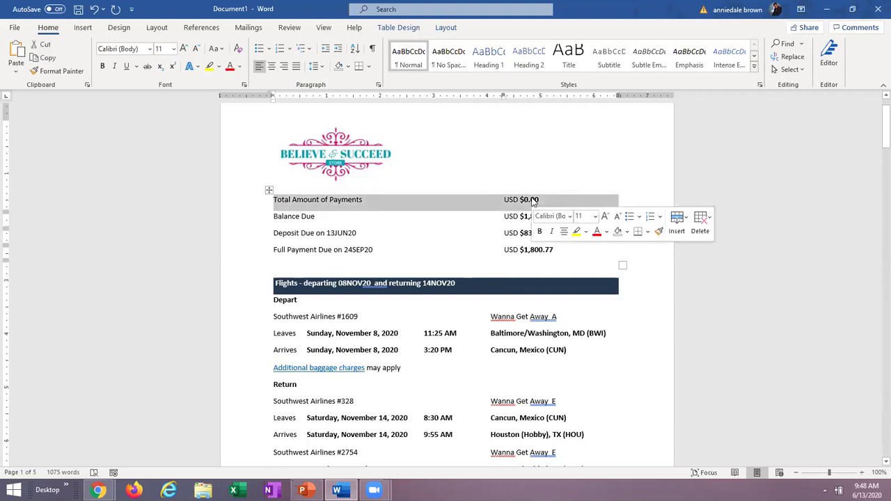
{"action": "key", "text": "Delete"}
{"action": "left_click_drag", "start_coordinate": [460, 215], "coordinate": [329, 232]}
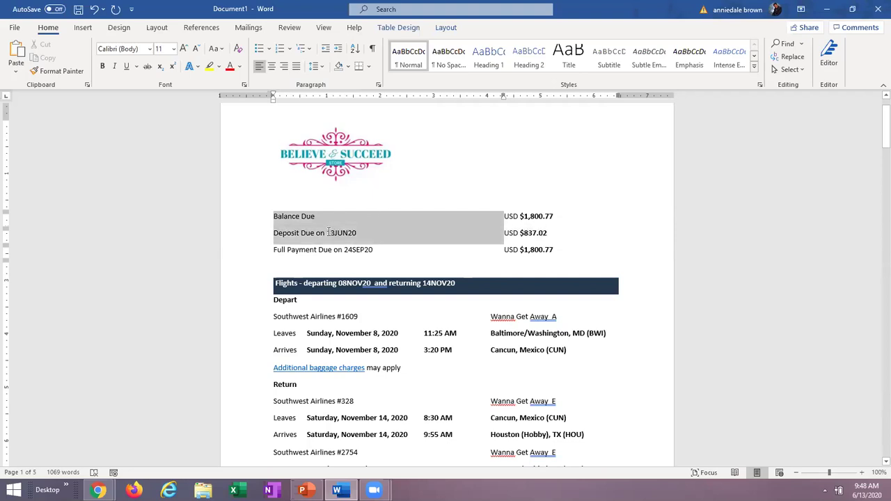
{"action": "left_click", "coordinate": [329, 233]}
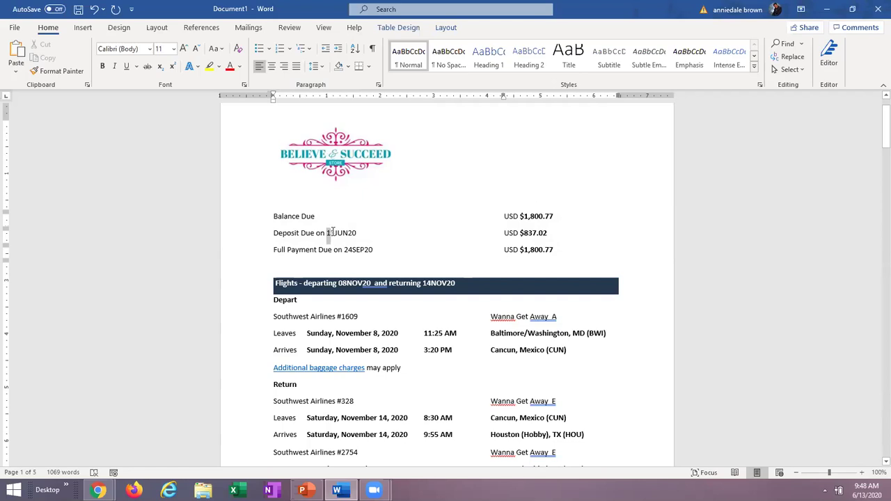
{"action": "left_click_drag", "start_coordinate": [332, 233], "coordinate": [328, 232]}
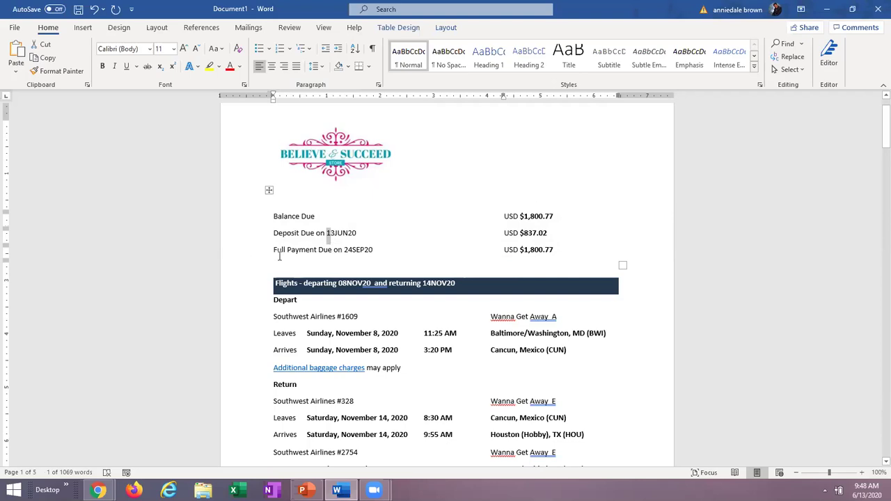
{"action": "left_click_drag", "start_coordinate": [344, 249], "coordinate": [352, 254]}
{"action": "type", "text": "10"}
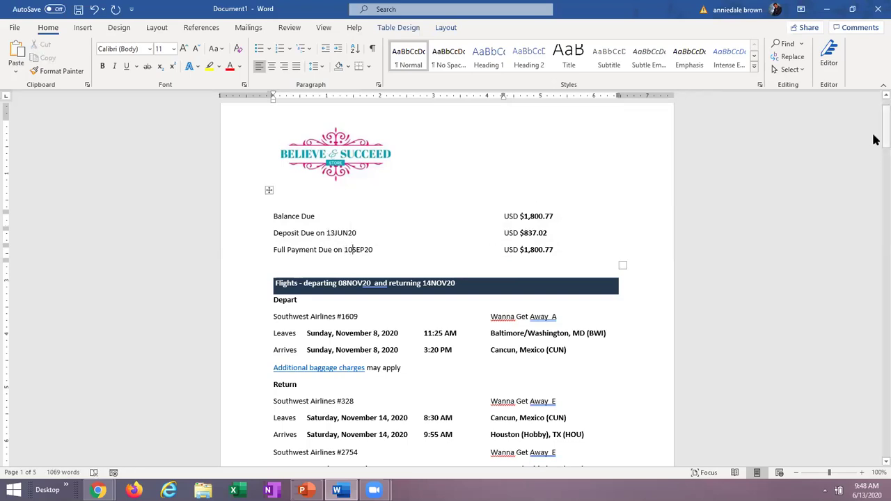
{"action": "left_click", "coordinate": [550, 233]}
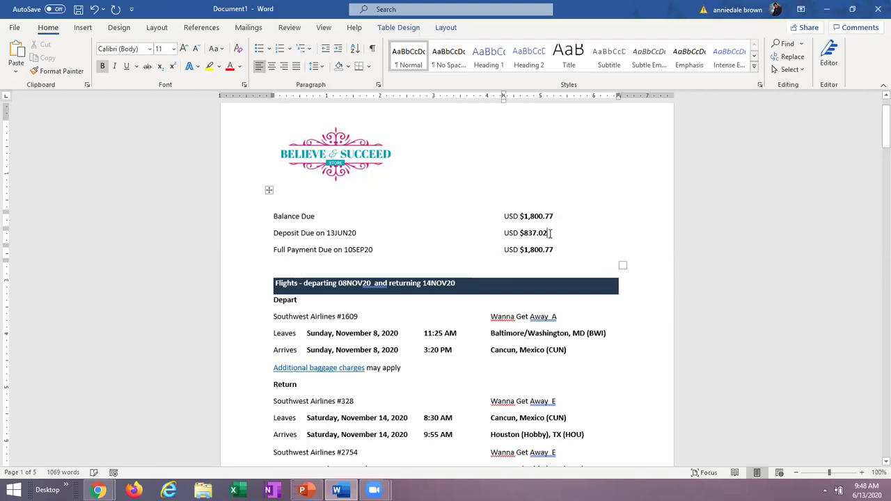
{"action": "key", "text": "Return"}
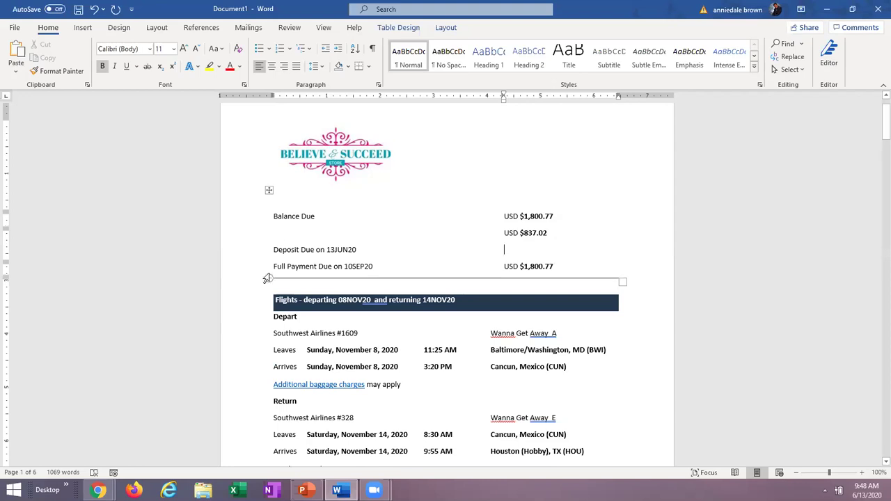
{"action": "key", "text": "ctrl+z"}
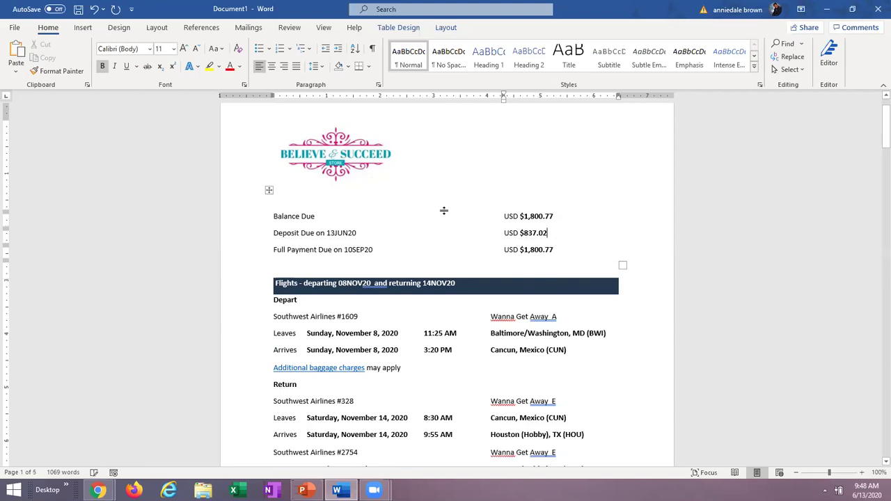
- Insert a row between the deposit and full payment rows and label it "1st Payment July 10"
{"action": "left_click", "coordinate": [273, 249]}
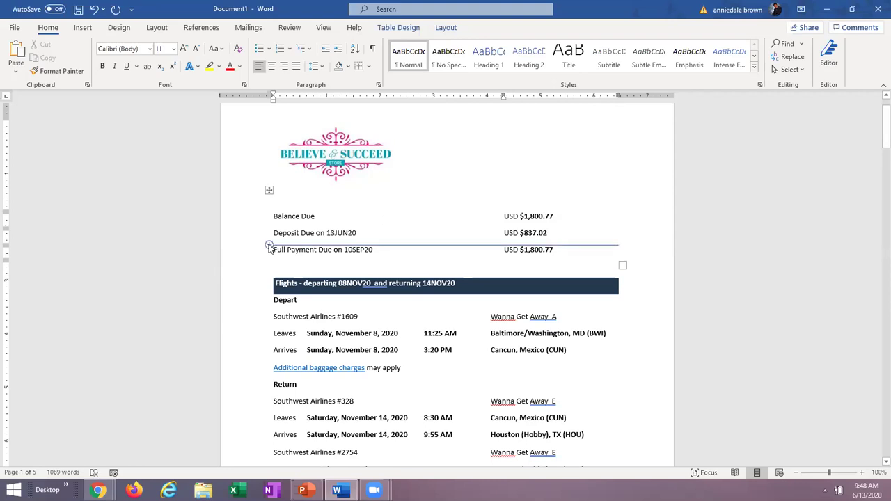
{"action": "left_click", "coordinate": [269, 246]}
{"action": "left_click", "coordinate": [310, 252]}
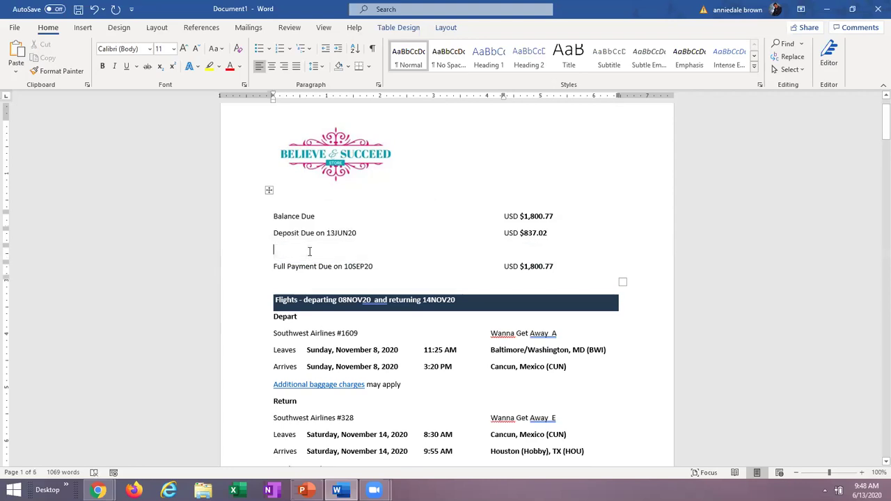
{"action": "type", "text": "1st"}
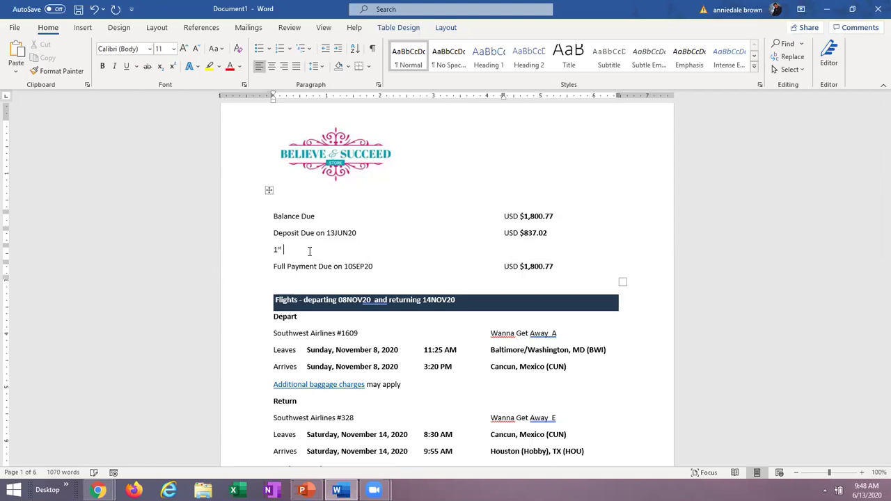
{"action": "type", "text": " Pastmn"}
{"action": "type", "text": "n "}
{"action": "type", "text": " July 10"}
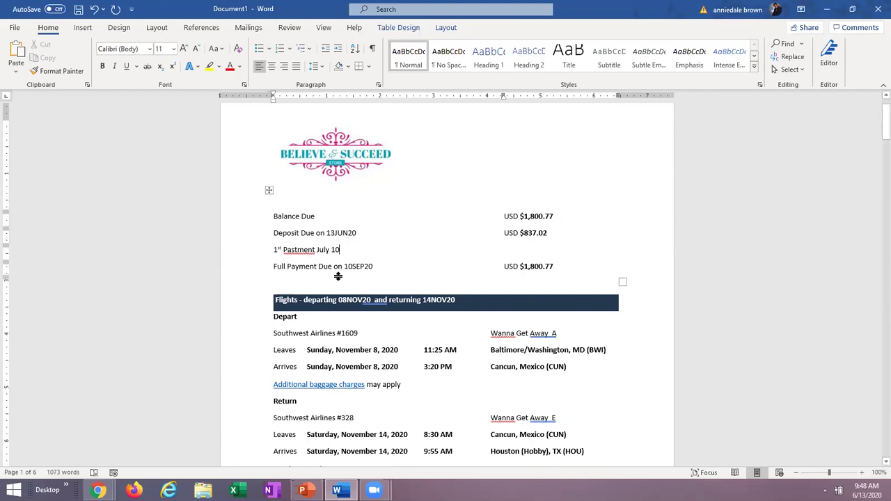
{"action": "left_click", "coordinate": [291, 250]}
{"action": "key", "text": "Delete"}
{"action": "key", "text": "Delete"}
{"action": "type", "text": "y"}
{"action": "key", "text": "Delete"}
- Add the per-person amount "/ $418pp" after the deposit amount in the payment summary
{"action": "left_click", "coordinate": [551, 233]}
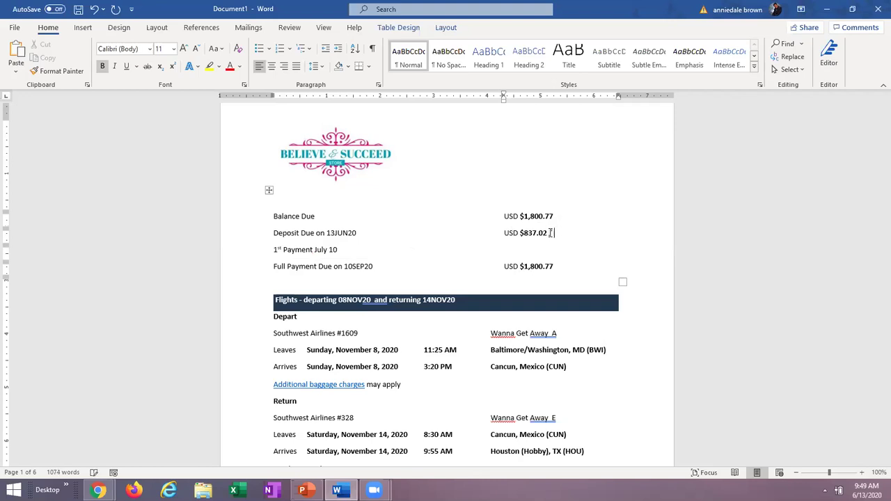
{"action": "type", "text": "/ 415"}
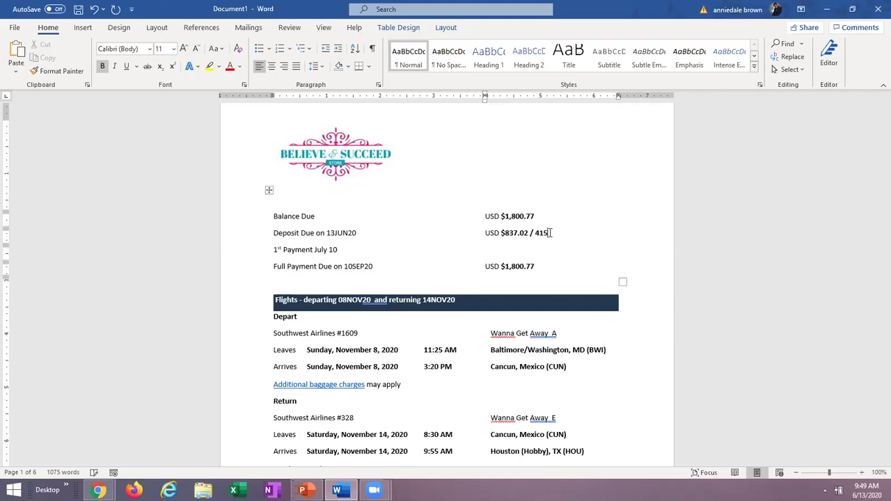
{"action": "type", "text": "pp"}
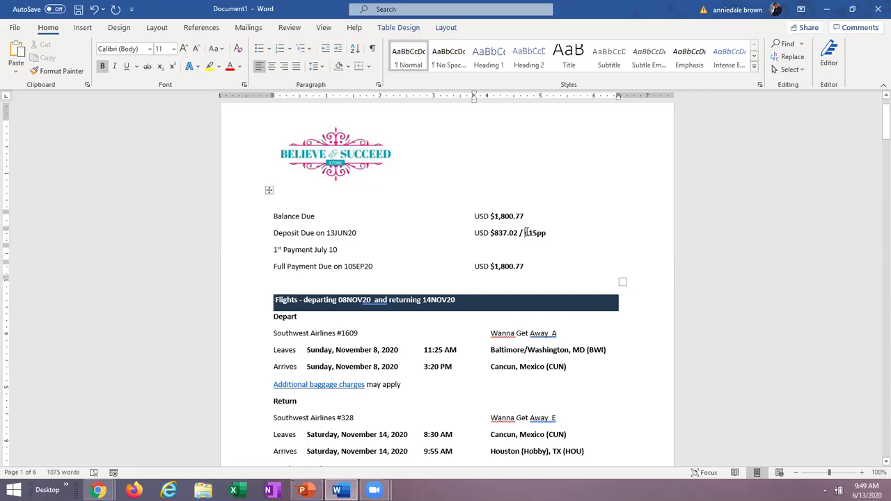
{"action": "left_click", "coordinate": [526, 232]}
{"action": "type", "text": "$"}
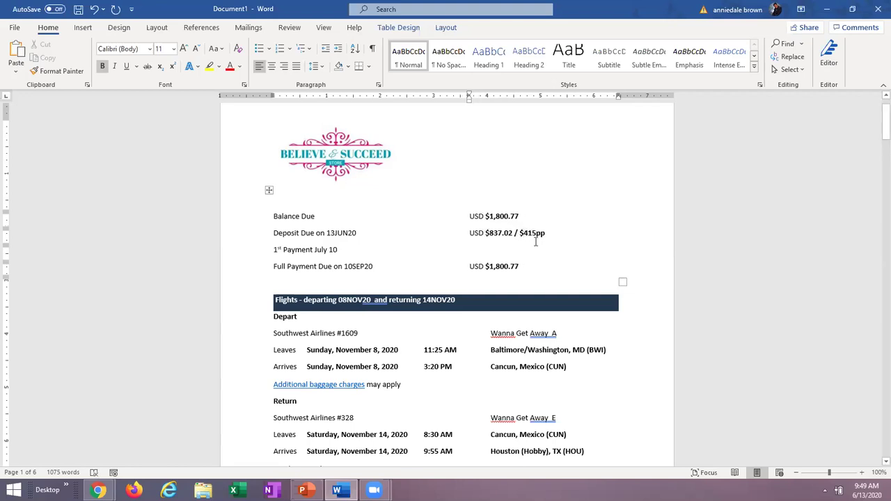
{"action": "left_click_drag", "start_coordinate": [531, 233], "coordinate": [536, 238]}
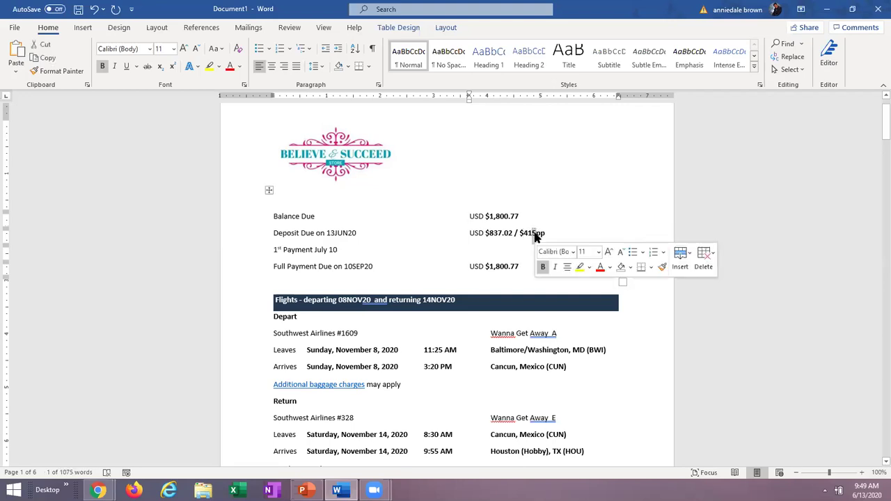
{"action": "type", "text": "6"}
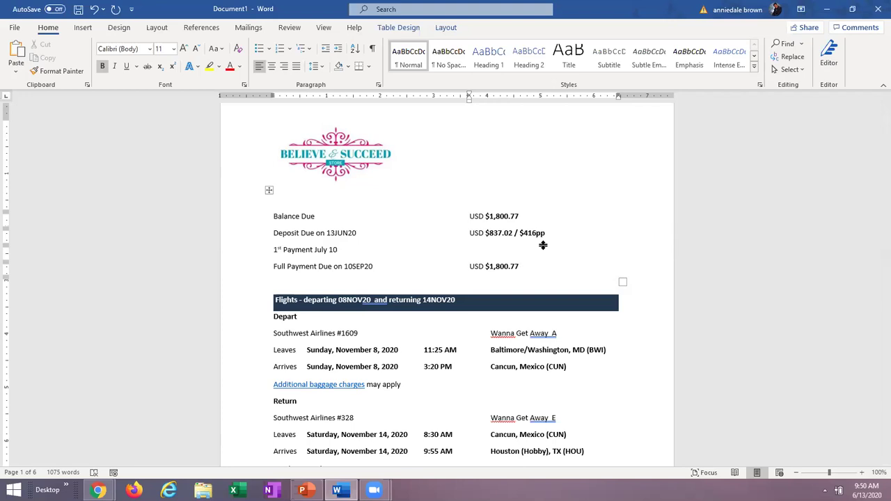
{"action": "key", "text": "BackSpace"}
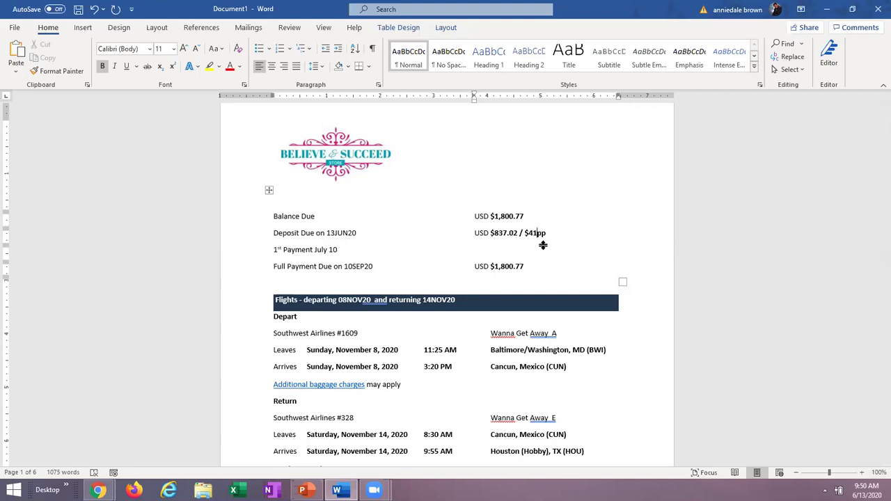
{"action": "type", "text": "8"}
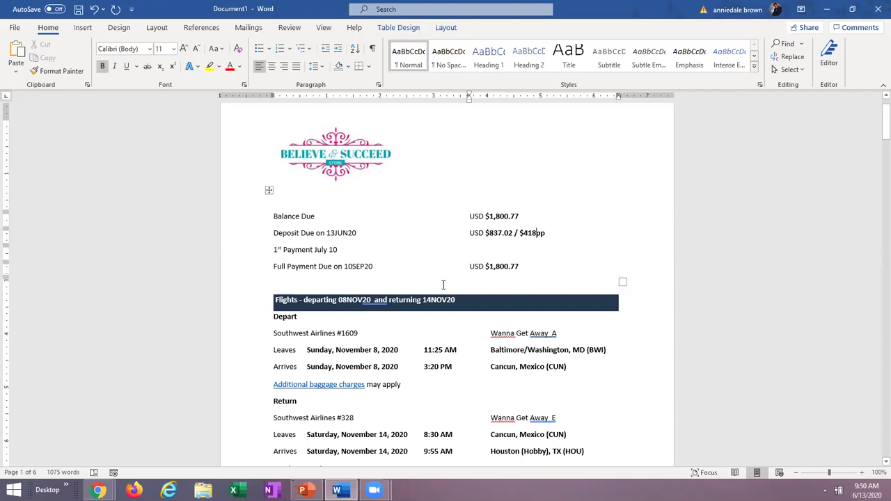
- Switch to VAX VacationAccess in Chrome and go back from the flight page to the Cancun hotel results
{"action": "mouse_move", "coordinate": [98, 491]}
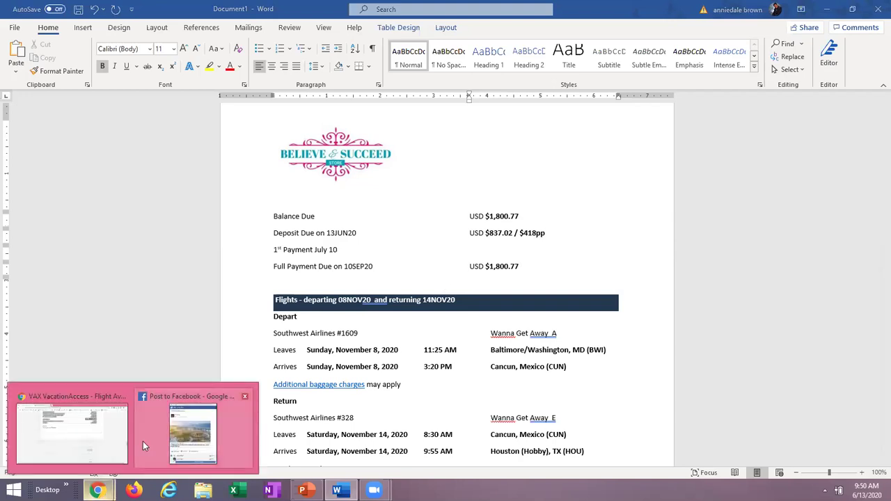
{"action": "left_click", "coordinate": [118, 440]}
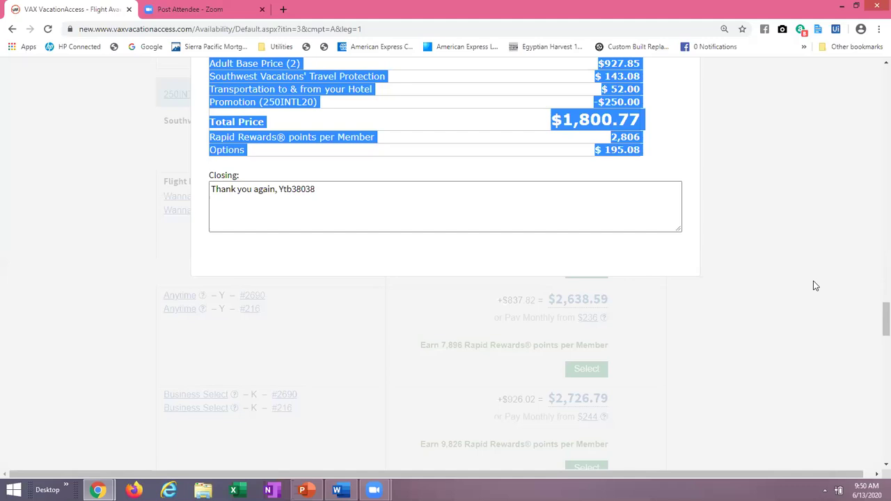
{"action": "scroll", "coordinate": [875, 159], "scroll_direction": "up", "scroll_amount": 15}
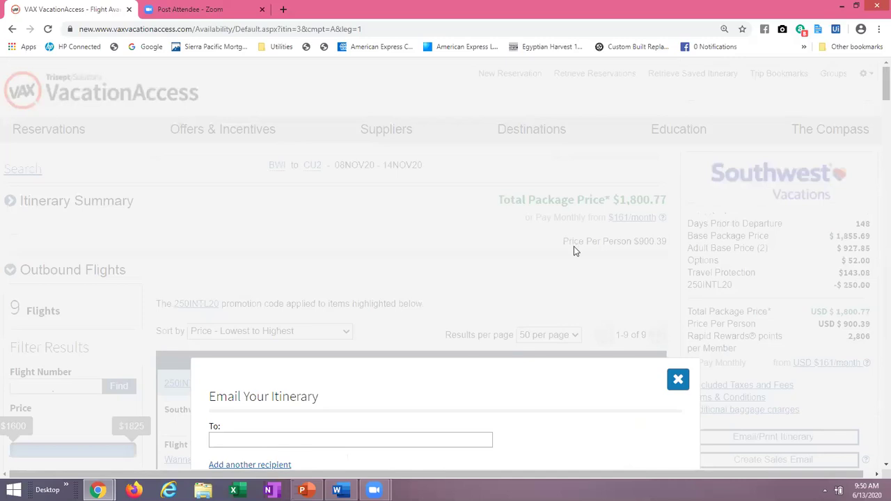
{"action": "left_click", "coordinate": [12, 29]}
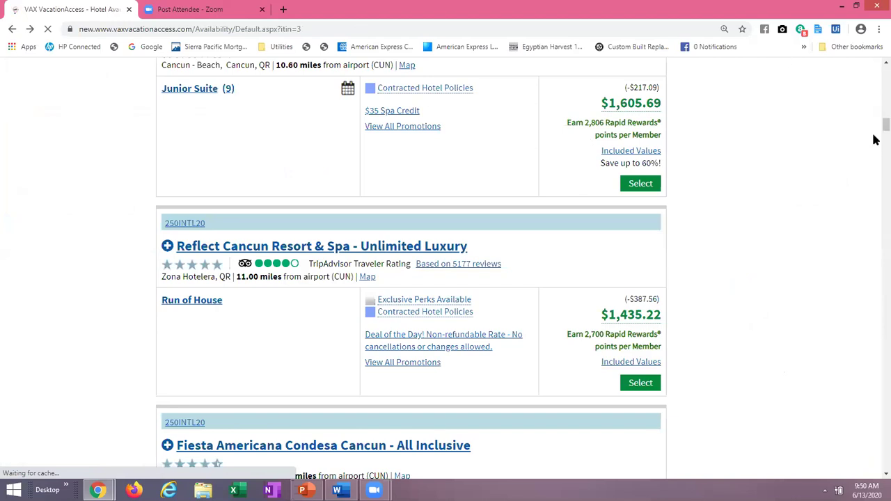
{"action": "left_click_drag", "start_coordinate": [876, 134], "coordinate": [876, 82]}
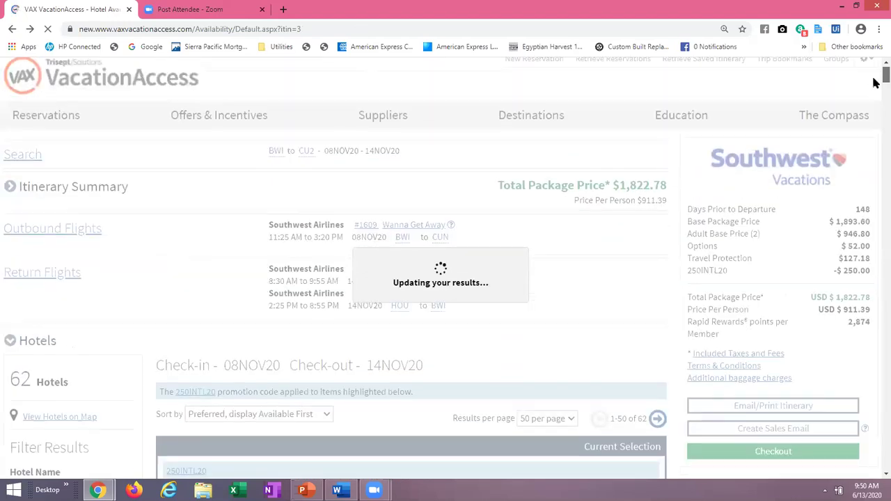
{"action": "left_click_drag", "start_coordinate": [470, 158], "coordinate": [585, 197]}
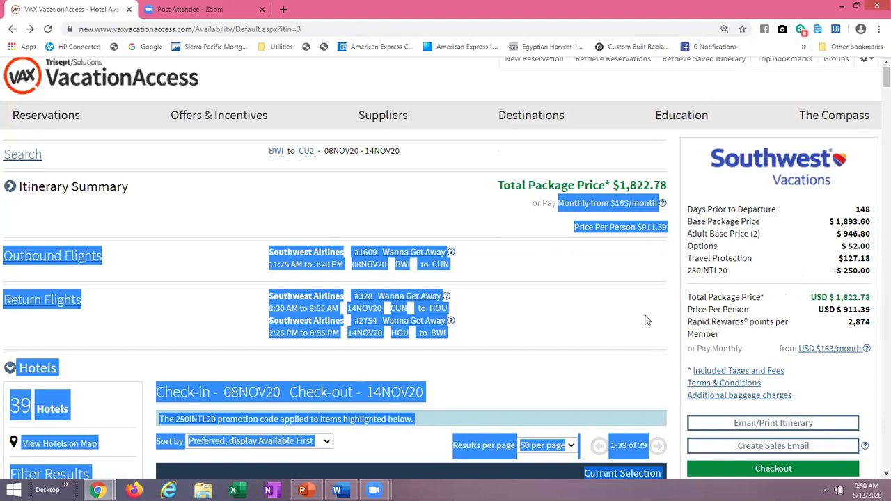
- Open the Email/Print Itinerary form for the current package and preview the itinerary email
{"action": "scroll", "coordinate": [877, 87], "scroll_direction": "down", "scroll_amount": 1}
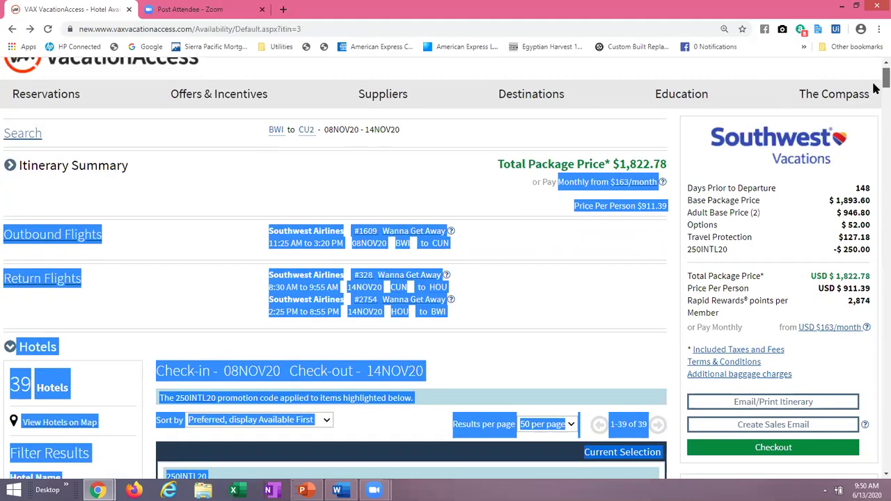
{"action": "scroll", "coordinate": [876, 87], "scroll_direction": "down", "scroll_amount": 3}
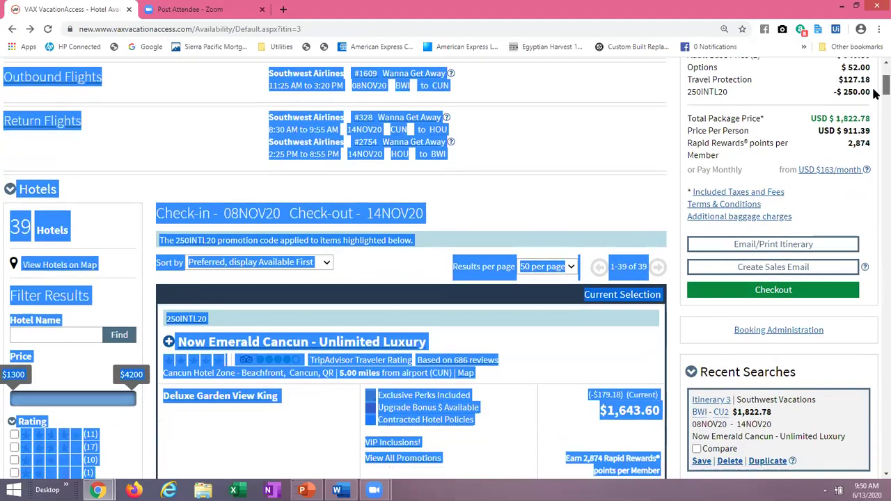
{"action": "left_click", "coordinate": [749, 251]}
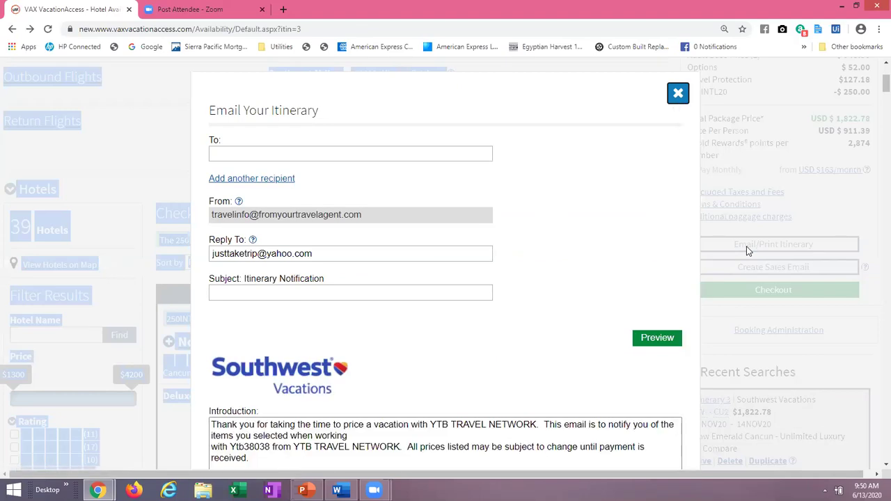
{"action": "left_click", "coordinate": [650, 345]}
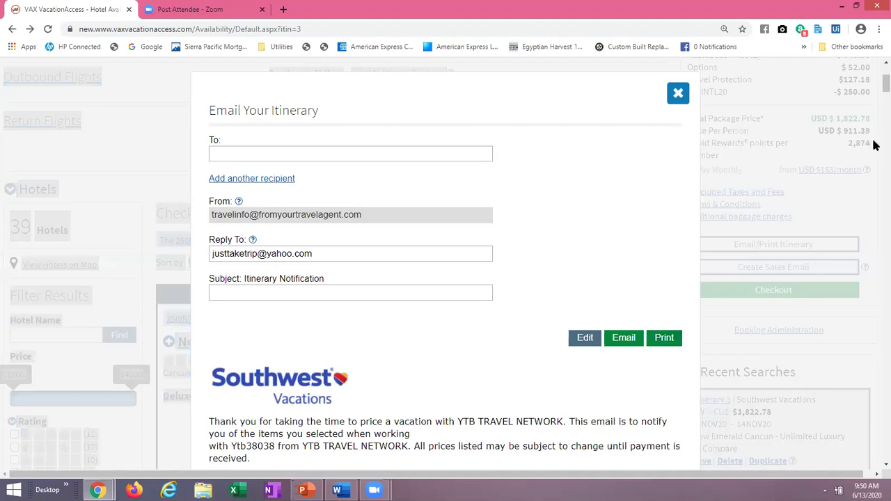
- Go back from the itinerary email to the package search page and open Booking Administration for the August itinerary
{"action": "left_click_drag", "start_coordinate": [876, 83], "coordinate": [876, 63]}
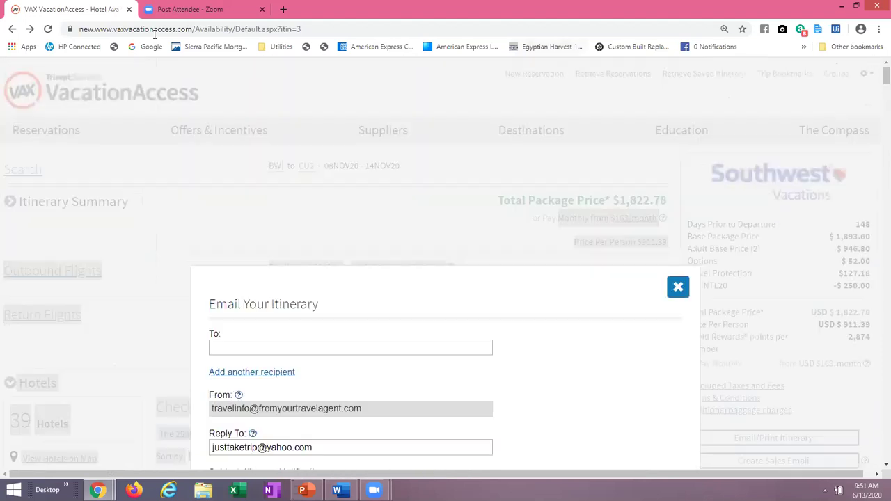
{"action": "left_click", "coordinate": [11, 29]}
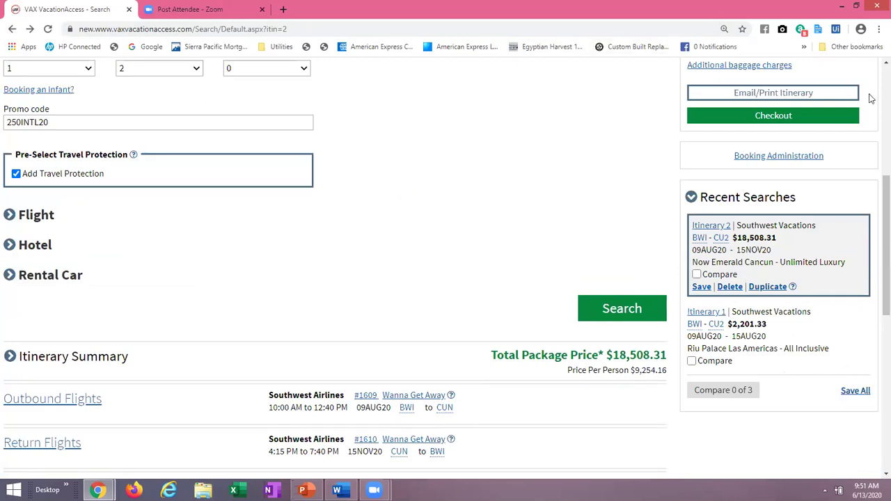
{"action": "scroll", "coordinate": [875, 191], "scroll_direction": "up", "scroll_amount": 1}
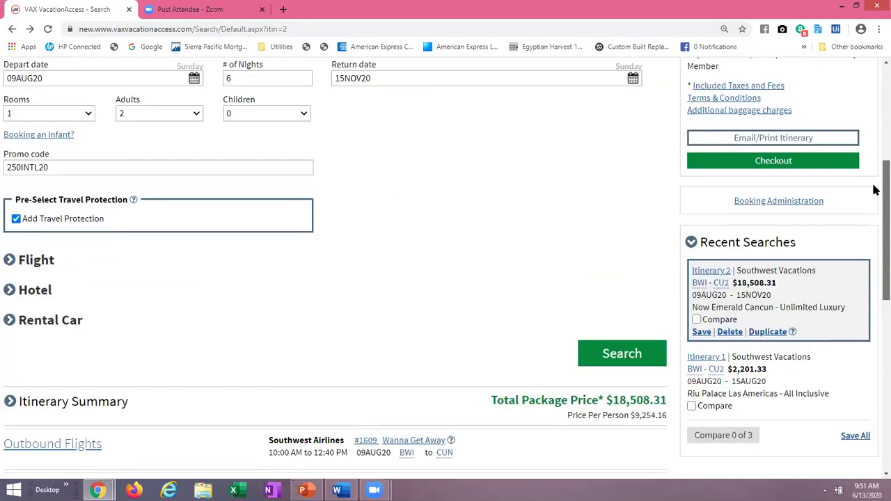
{"action": "scroll", "coordinate": [876, 191], "scroll_direction": "up", "scroll_amount": 2}
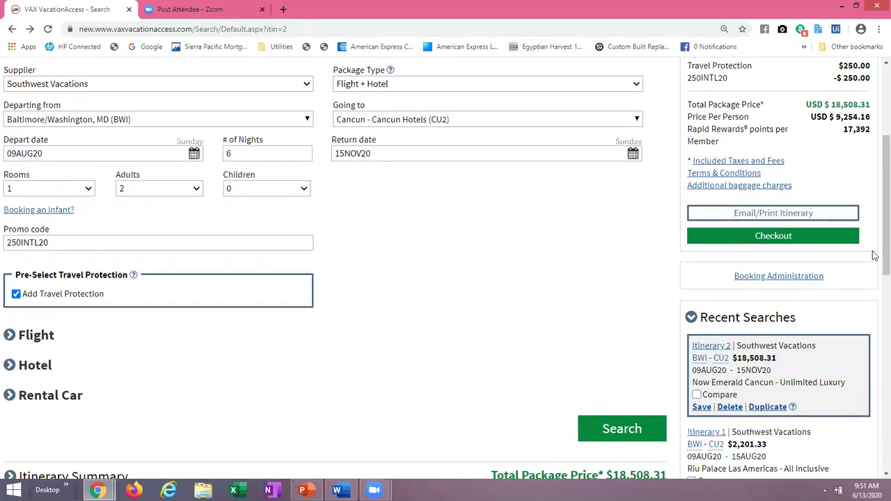
{"action": "left_click", "coordinate": [771, 277]}
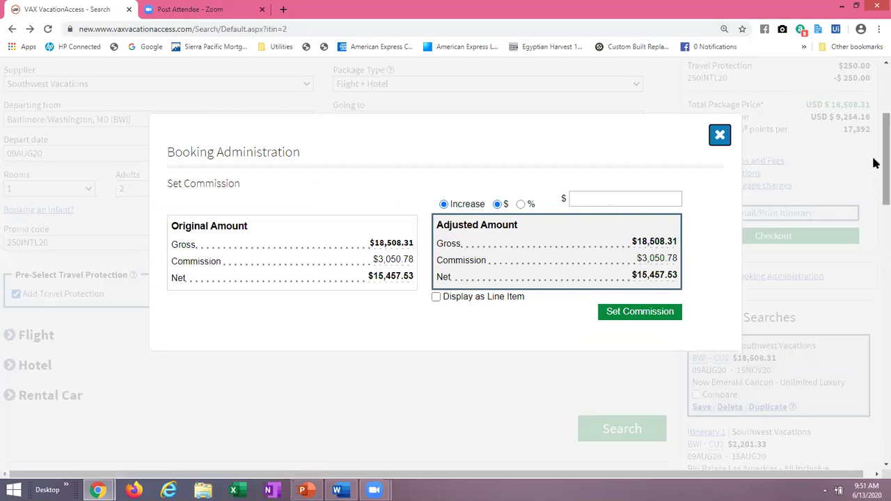
- Set a dollar commission increase of 2000 for the package in Booking Administration
{"action": "scroll", "coordinate": [875, 163], "scroll_direction": "up", "scroll_amount": 2}
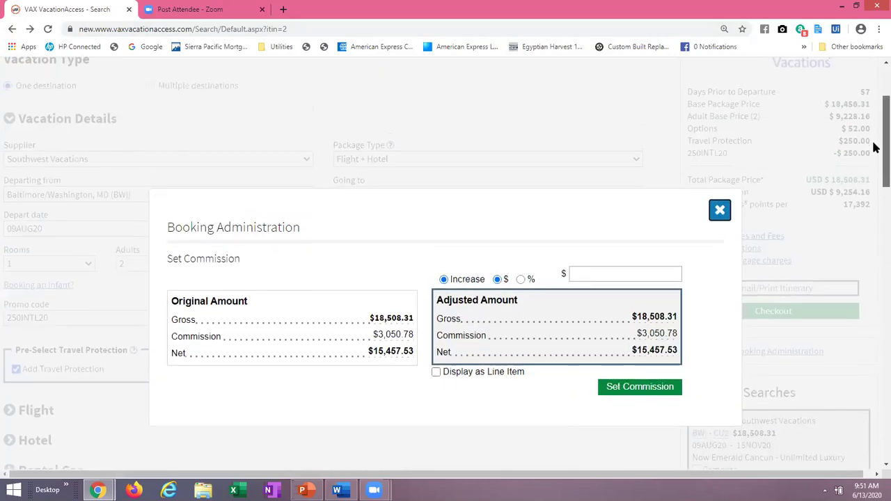
{"action": "scroll", "coordinate": [875, 146], "scroll_direction": "down", "scroll_amount": 1}
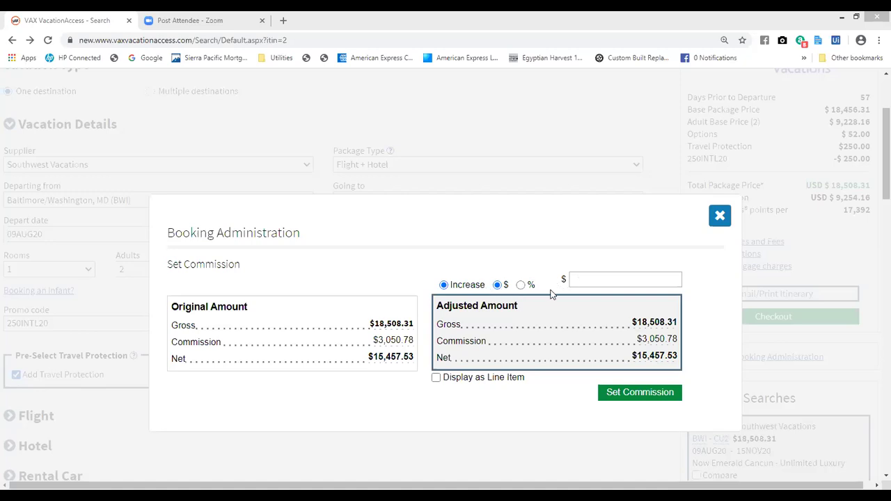
{"action": "left_click", "coordinate": [577, 280]}
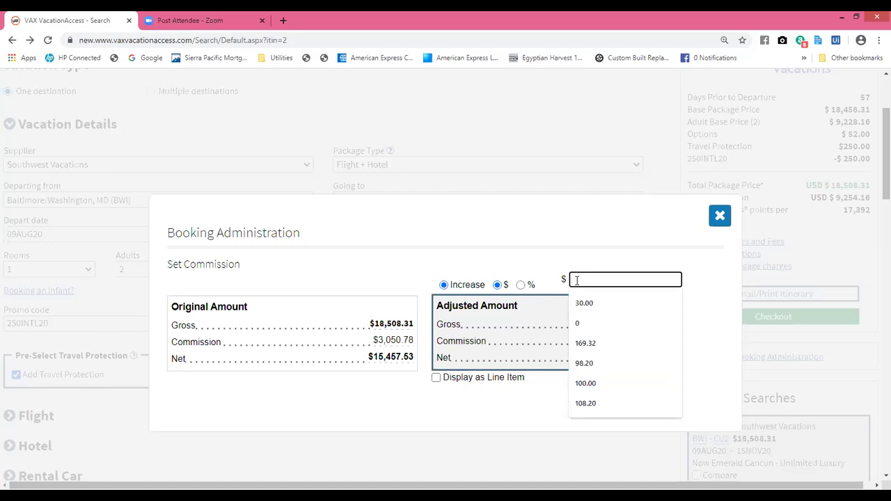
{"action": "type", "text": "2000"}
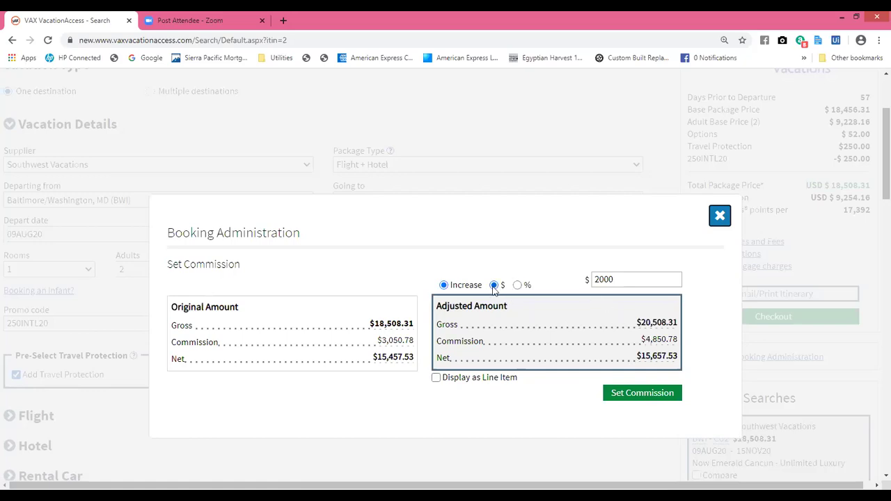
- Try the commission increase as a percentage, and close Booking Administration after clearing the amount
{"action": "left_click", "coordinate": [517, 285]}
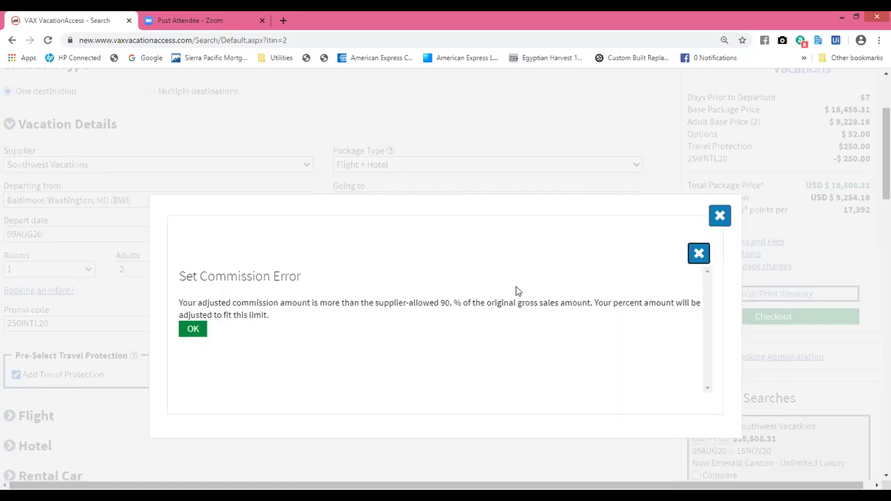
{"action": "left_click", "coordinate": [193, 328]}
{"action": "left_click", "coordinate": [604, 279]}
{"action": "key", "text": "BackSpace"}
{"action": "key", "text": "BackSpace"}
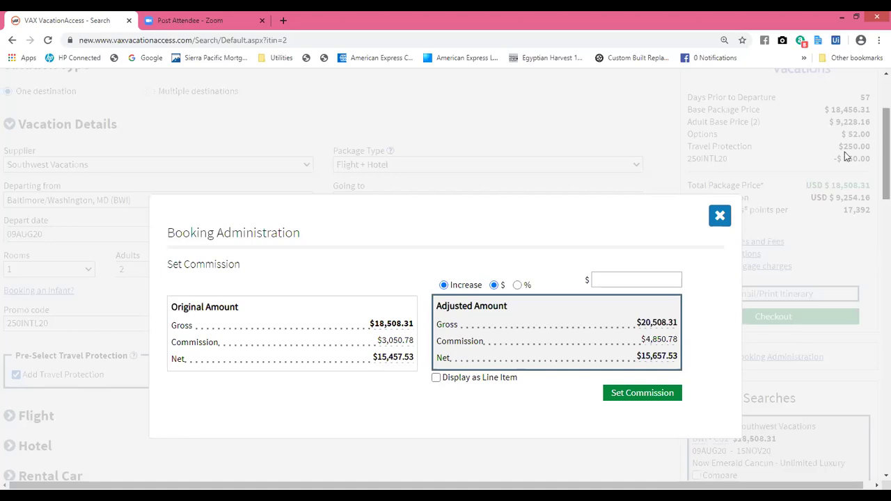
{"action": "left_click", "coordinate": [722, 218]}
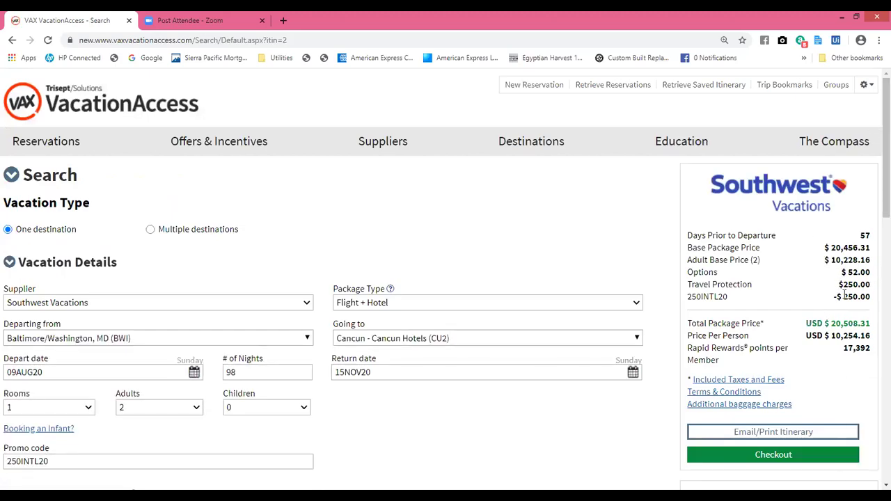
- Change the package's departure date to 08NOV20
{"action": "left_click", "coordinate": [195, 374]}
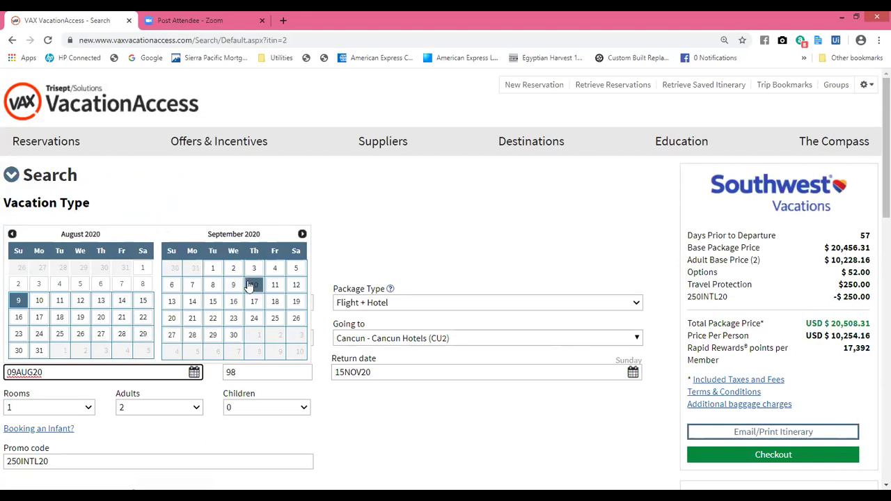
{"action": "left_click", "coordinate": [302, 234]}
{"action": "left_click", "coordinate": [303, 234]}
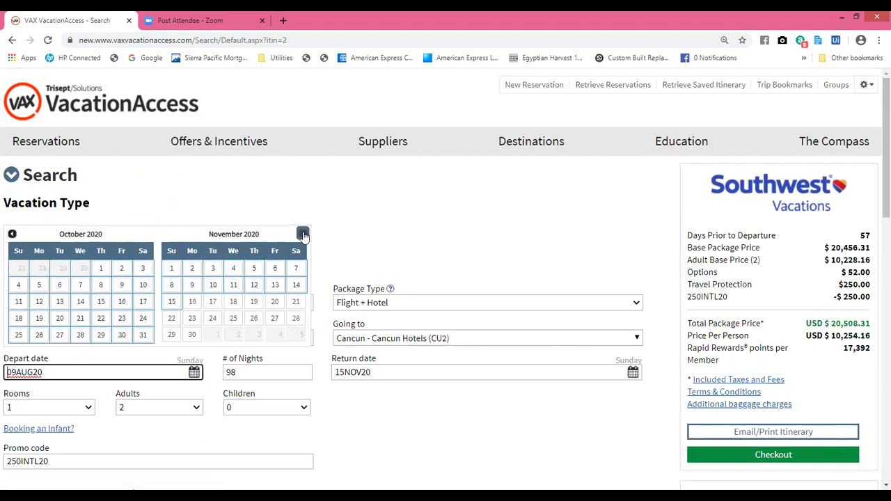
{"action": "left_click", "coordinate": [171, 284]}
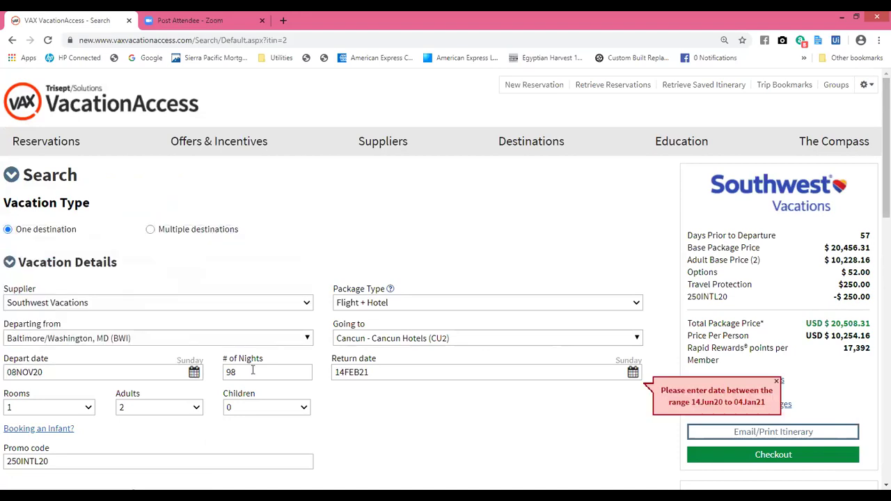
- Set the return date to 14NOV20 and search for BWI to Cancun packages
{"action": "left_click", "coordinate": [634, 374]}
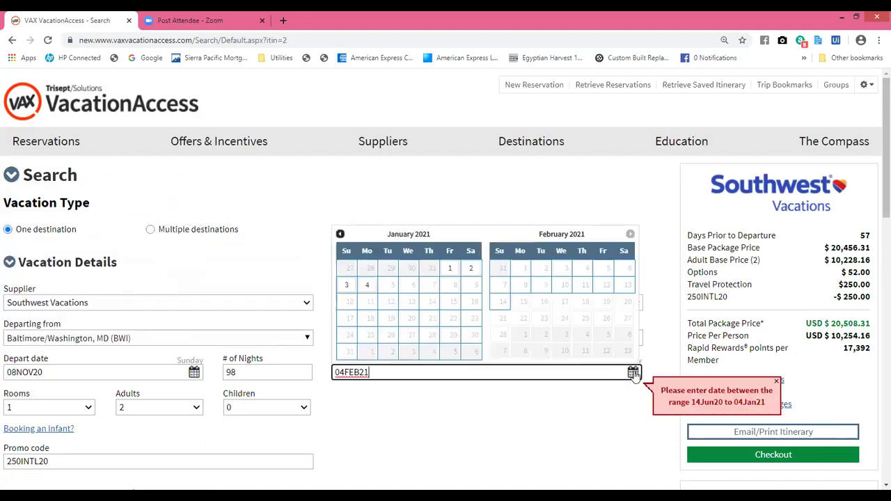
{"action": "left_click", "coordinate": [339, 235]}
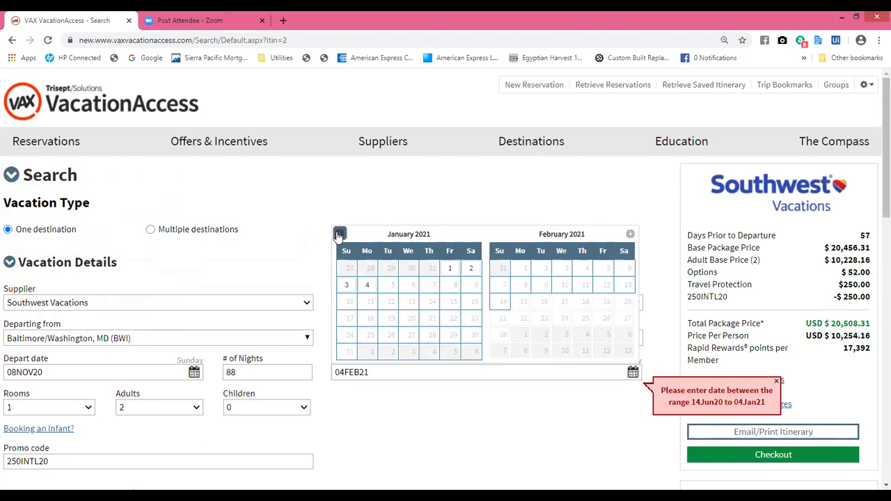
{"action": "left_click", "coordinate": [339, 234]}
{"action": "left_click", "coordinate": [339, 235]}
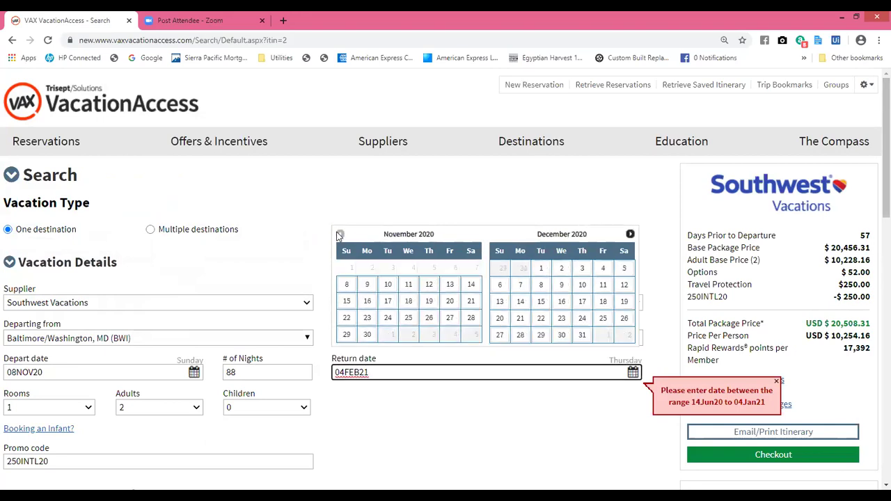
{"action": "left_click", "coordinate": [473, 287]}
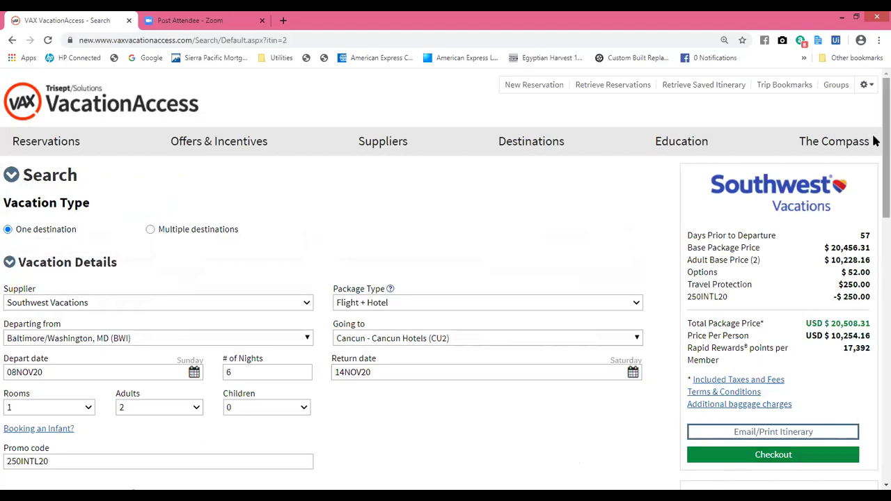
{"action": "scroll", "coordinate": [877, 174], "scroll_direction": "down", "scroll_amount": 4}
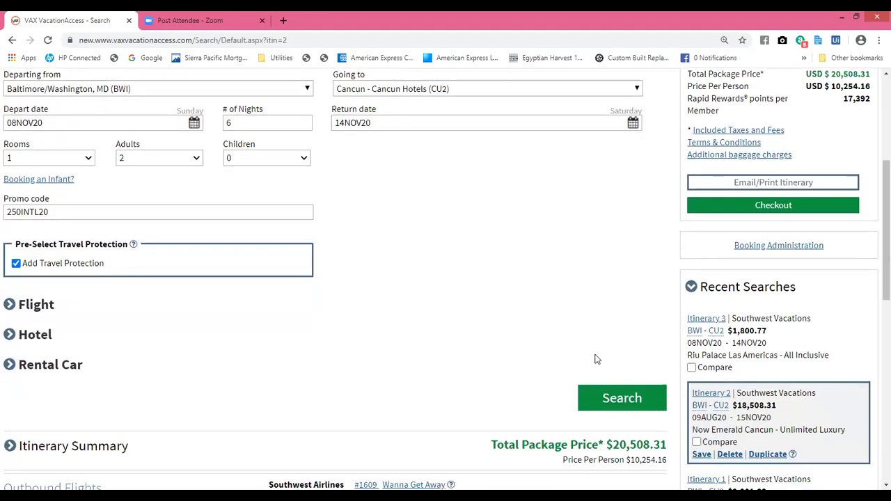
{"action": "left_click", "coordinate": [604, 398]}
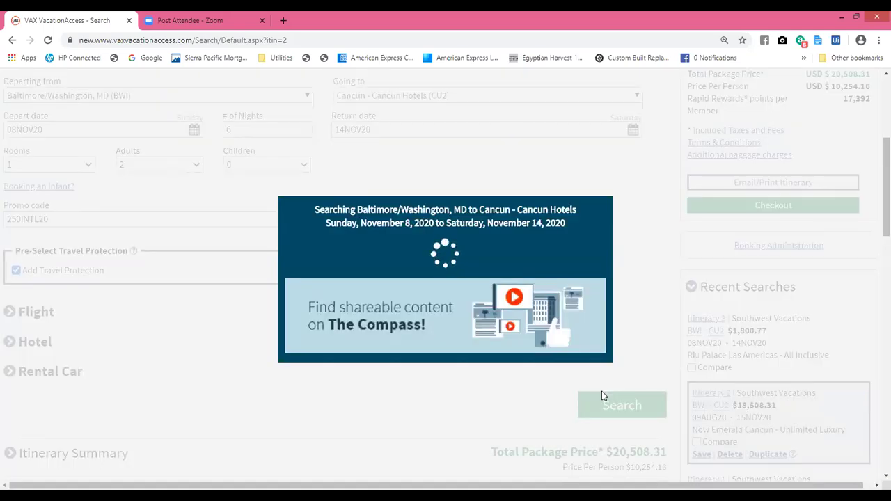
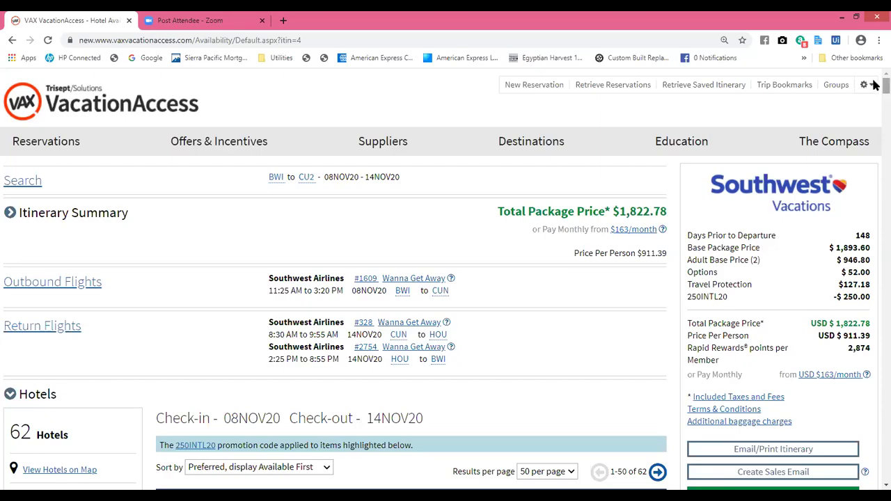
- Look through the Cancun hotel results and the recent searches for the November stay
{"action": "scroll", "coordinate": [876, 84], "scroll_direction": "down", "scroll_amount": 5}
{"action": "scroll", "coordinate": [876, 97], "scroll_direction": "up", "scroll_amount": 2}
{"action": "scroll", "coordinate": [875, 110], "scroll_direction": "down", "scroll_amount": 2}
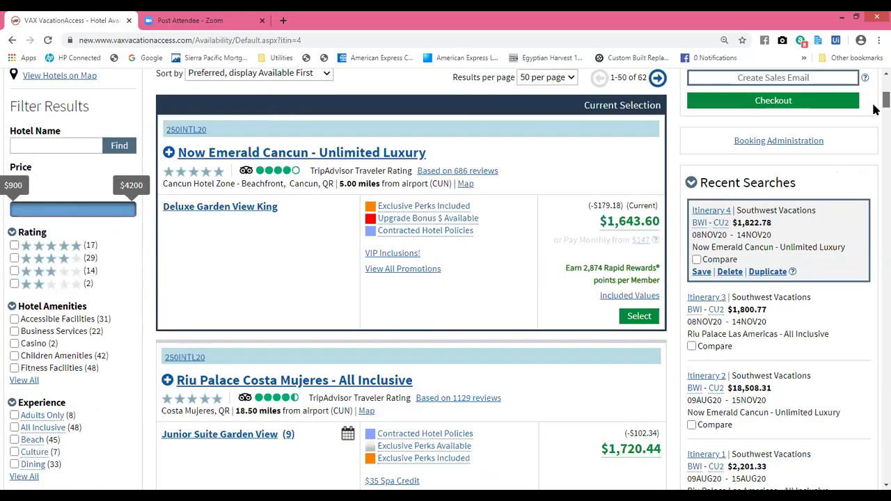
{"action": "scroll", "coordinate": [875, 109], "scroll_direction": "down", "scroll_amount": 6}
{"action": "scroll", "coordinate": [875, 104], "scroll_direction": "up", "scroll_amount": 7}
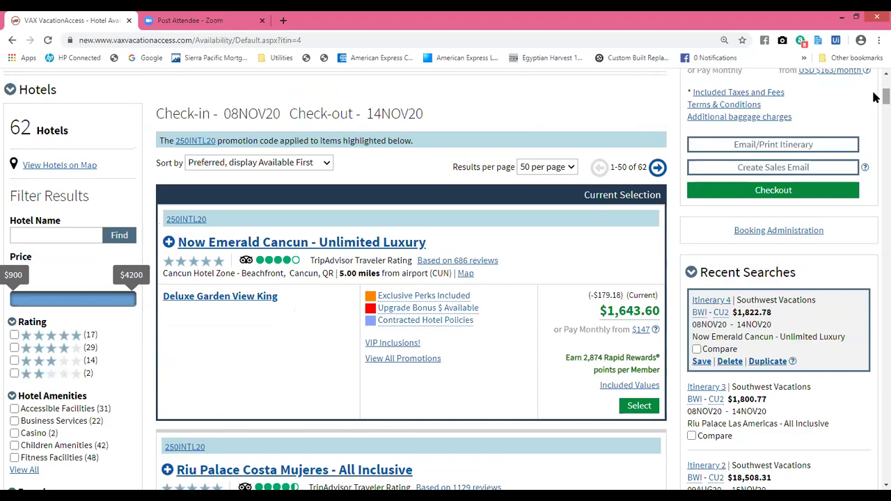
{"action": "left_click_drag", "start_coordinate": [876, 97], "coordinate": [876, 78]}
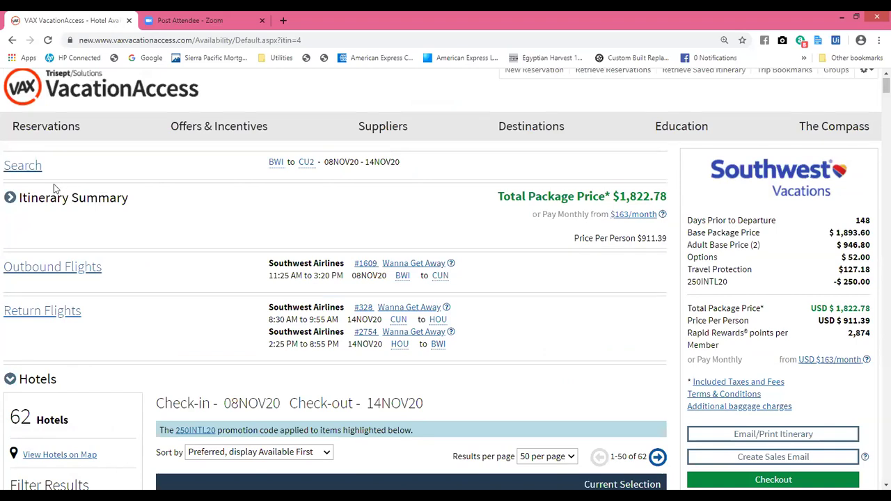
- Open the Vacation Packages reservations page and review the suppliers offered in the package search
{"action": "mouse_move", "coordinate": [36, 123]}
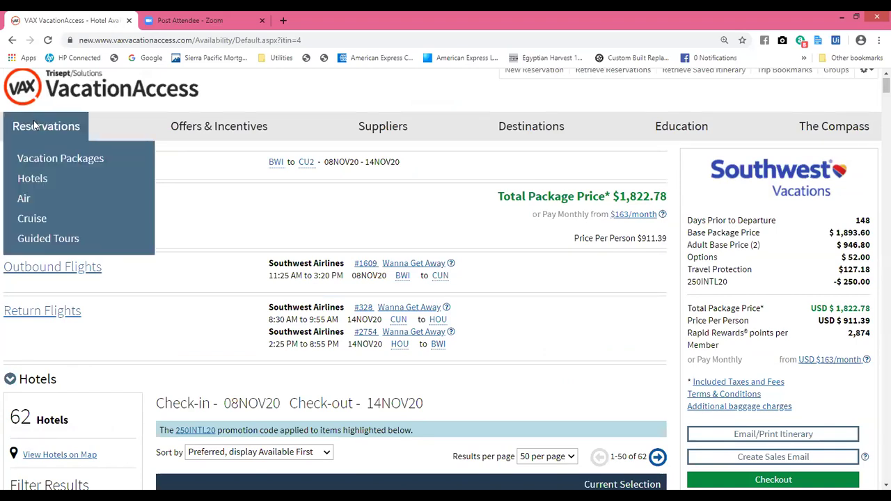
{"action": "left_click", "coordinate": [33, 165]}
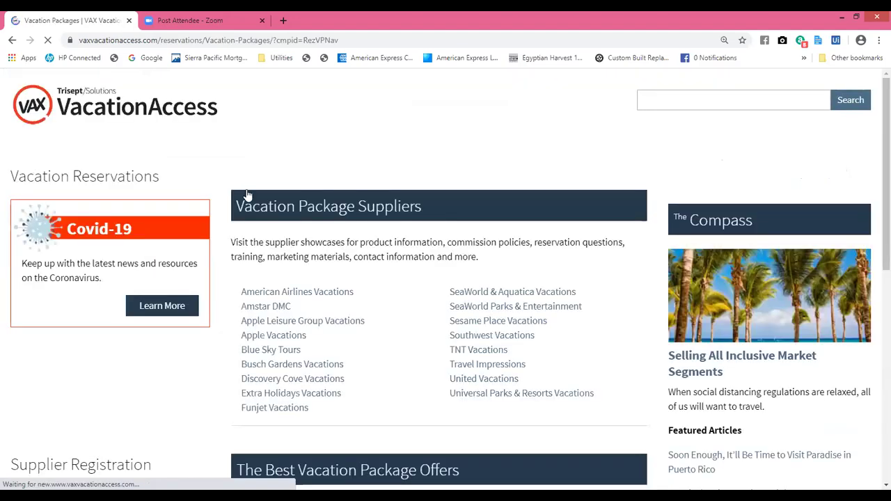
{"action": "scroll", "coordinate": [872, 188], "scroll_direction": "down", "scroll_amount": 3}
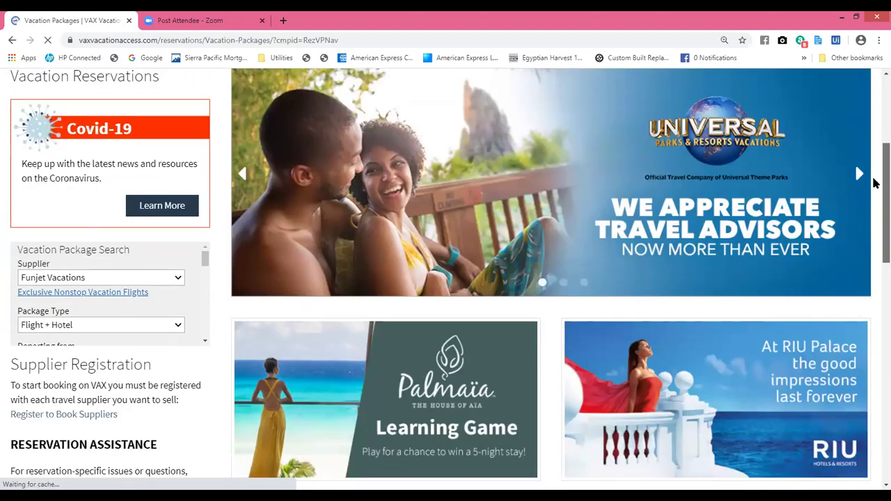
{"action": "scroll", "coordinate": [875, 209], "scroll_direction": "down", "scroll_amount": 1}
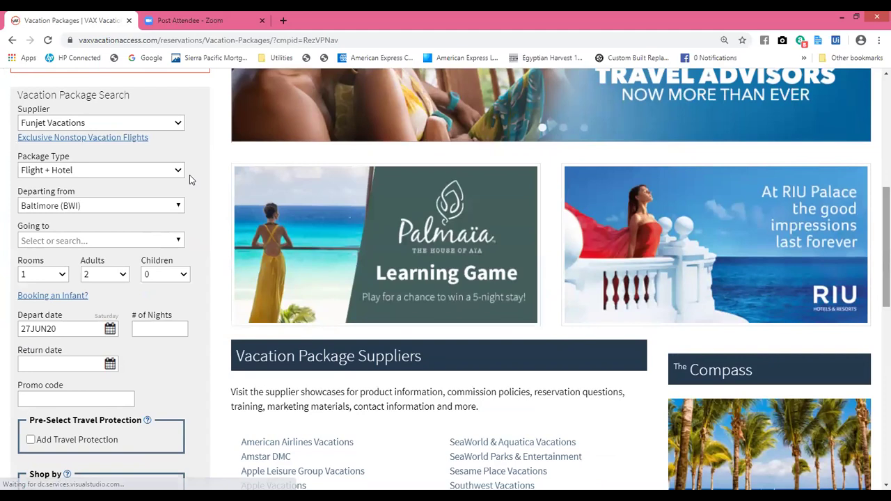
{"action": "left_click", "coordinate": [178, 124]}
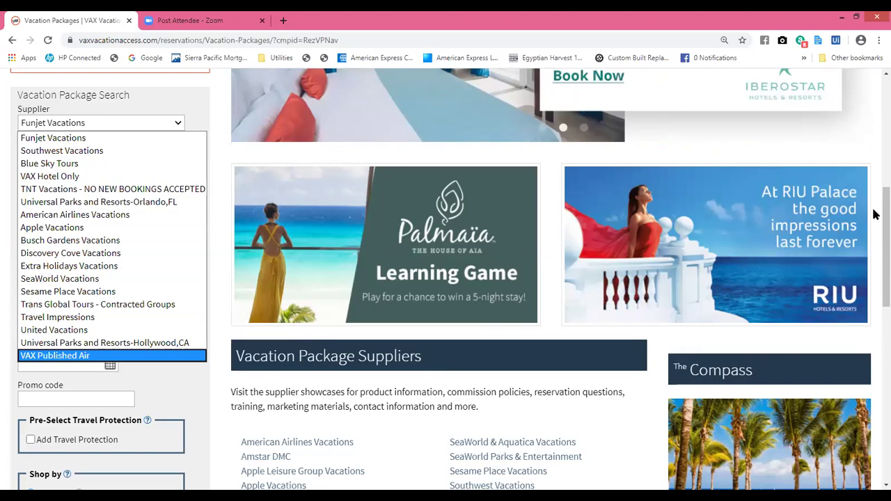
{"action": "scroll", "coordinate": [876, 216], "scroll_direction": "down", "scroll_amount": 2}
{"action": "left_click_drag", "start_coordinate": [876, 228], "coordinate": [876, 196]}
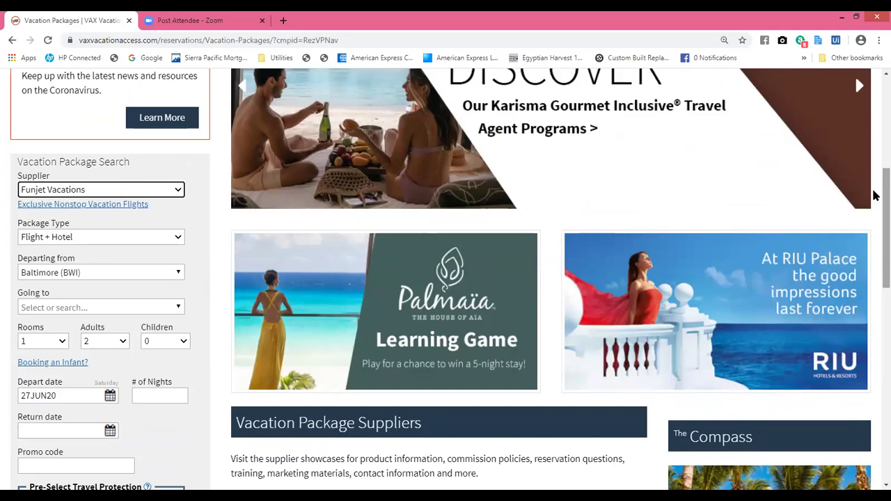
{"action": "scroll", "coordinate": [876, 170], "scroll_direction": "up", "scroll_amount": 3}
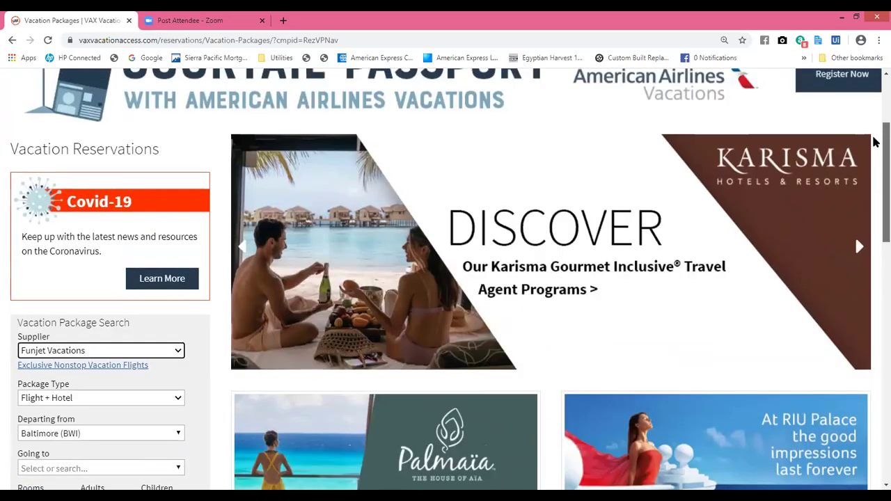
{"action": "scroll", "coordinate": [876, 143], "scroll_direction": "up", "scroll_amount": 3}
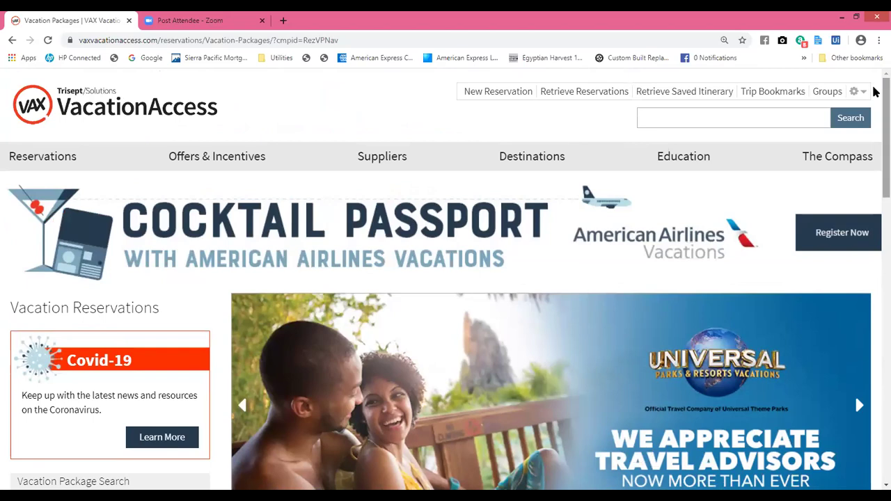